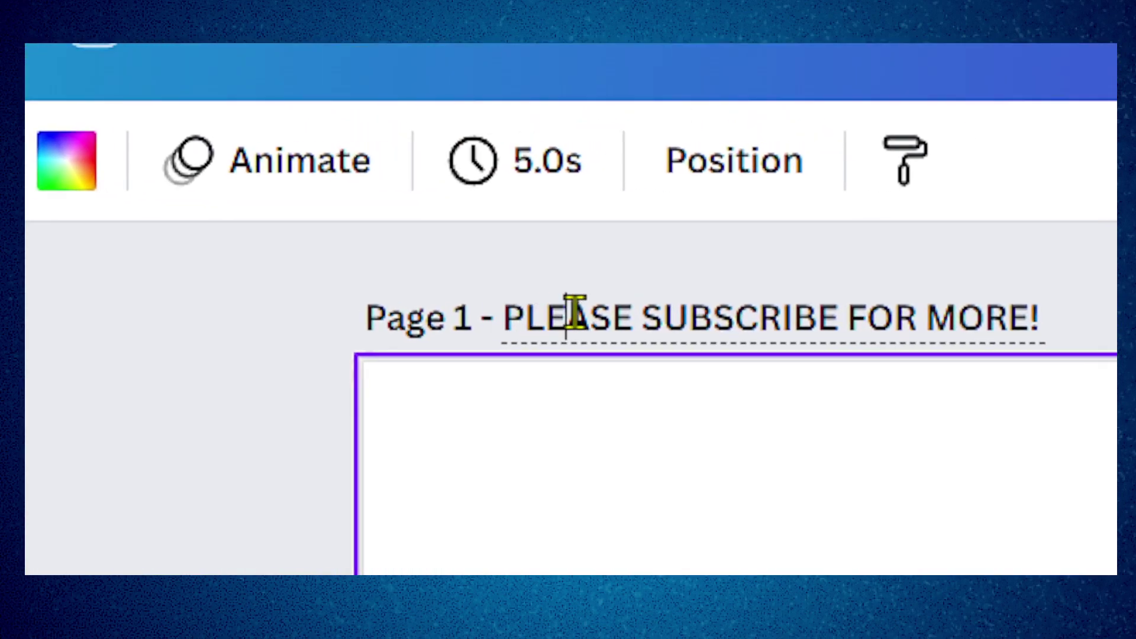
Add a heading text box to the first page.
{"action": "left_click_drag", "start_coordinate": [493, 139], "coordinate": [532, 137]}
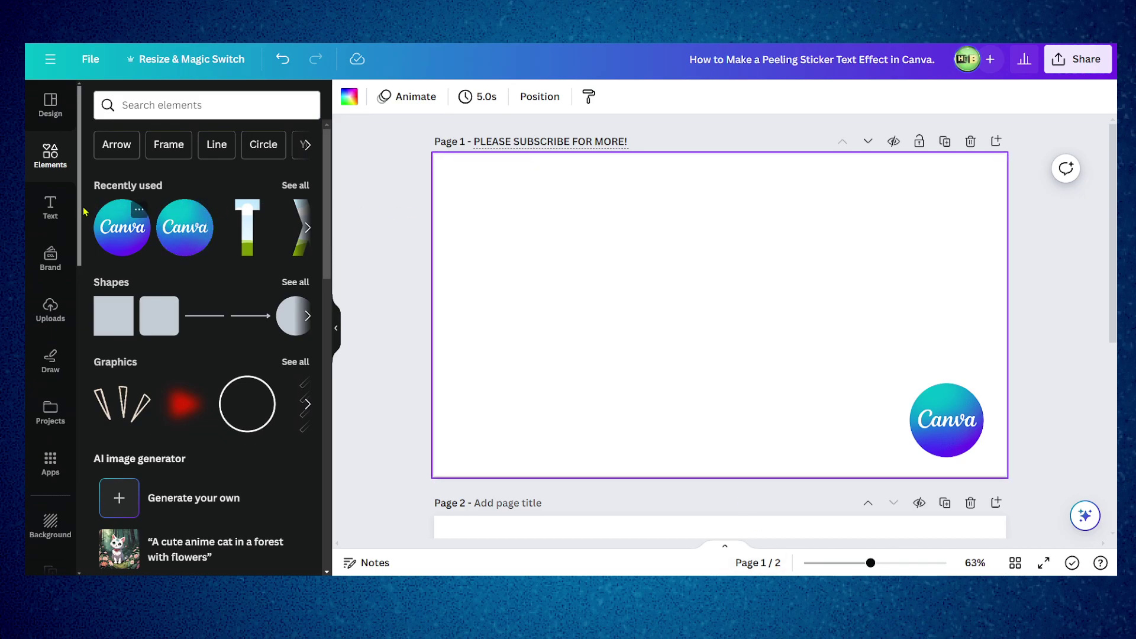
{"action": "left_click", "coordinate": [59, 208]}
{"action": "left_click", "coordinate": [167, 290]}
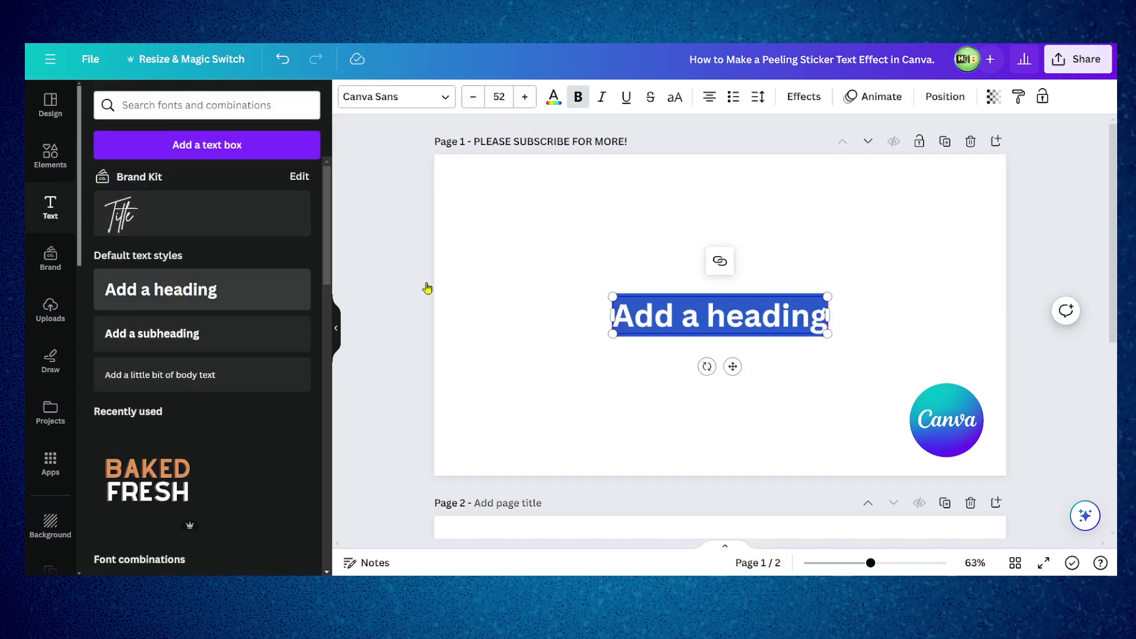
Set the heading's font to Shrikhand.
{"action": "left_click", "coordinate": [401, 101]}
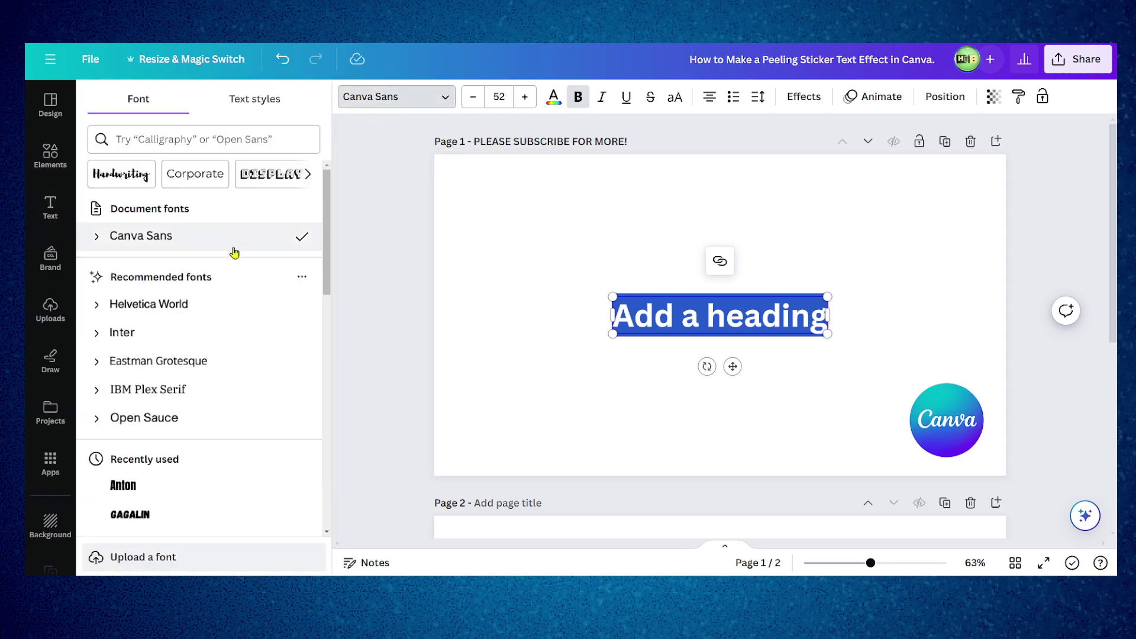
{"action": "scroll", "coordinate": [235, 254], "scroll_direction": "down", "scroll_amount": 12}
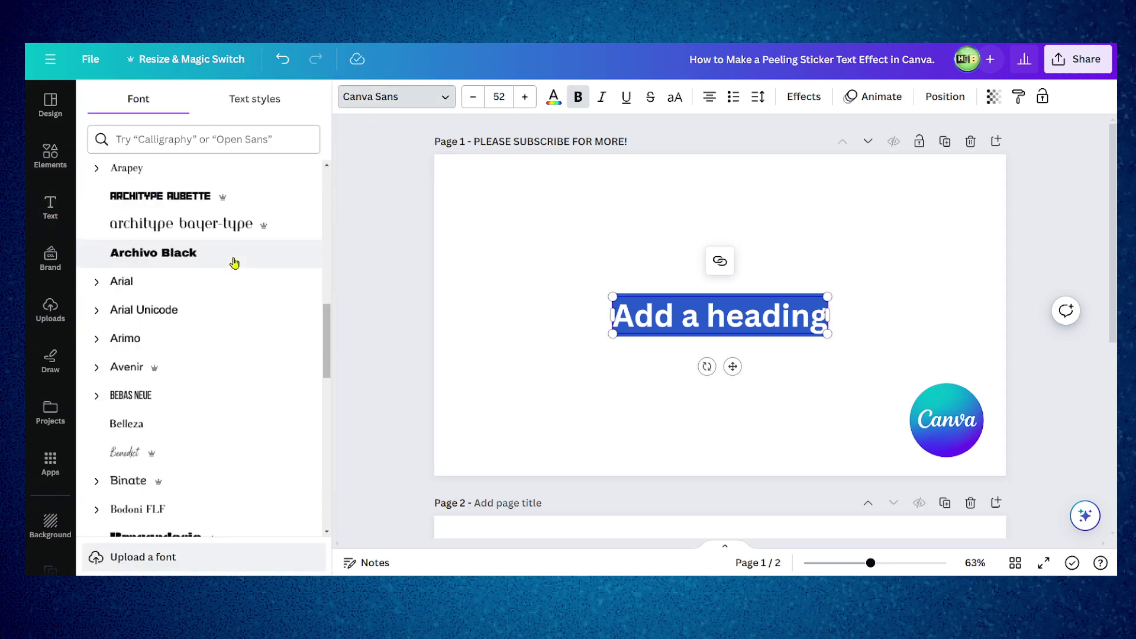
{"action": "scroll", "coordinate": [234, 262], "scroll_direction": "down", "scroll_amount": 8}
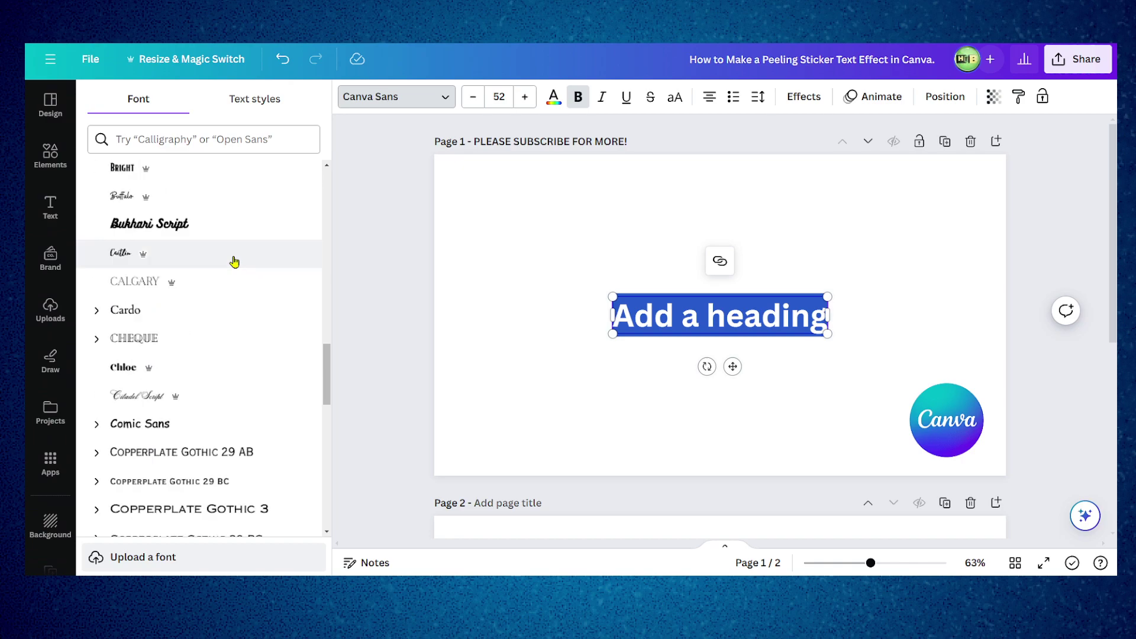
{"action": "left_click", "coordinate": [222, 224]}
{"action": "scroll", "coordinate": [227, 236], "scroll_direction": "down", "scroll_amount": 10}
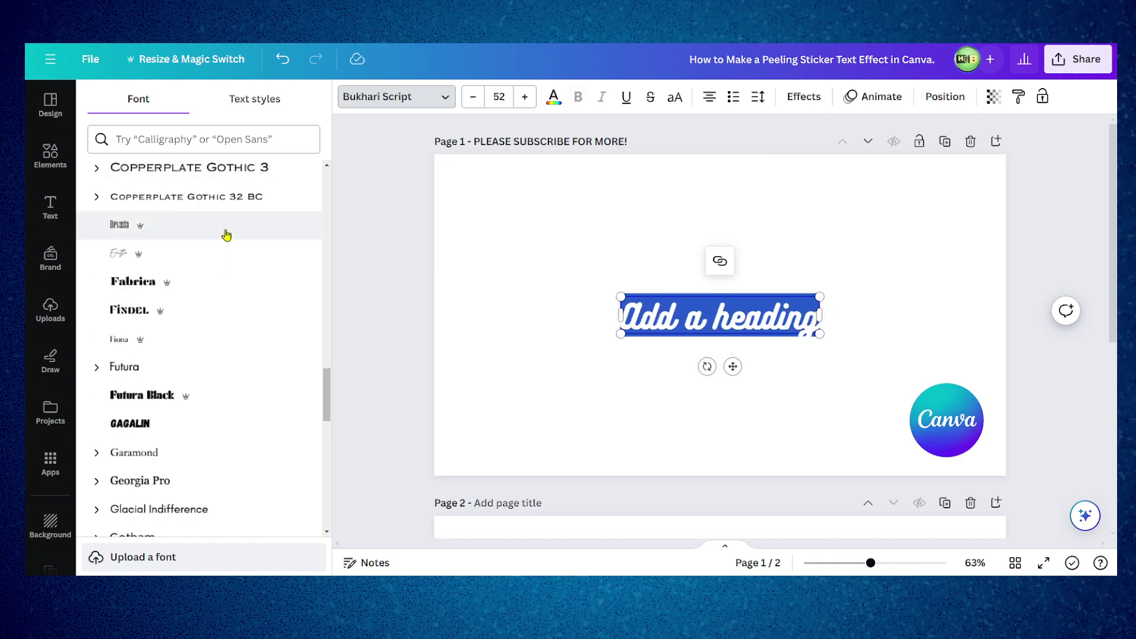
{"action": "left_click", "coordinate": [204, 282]}
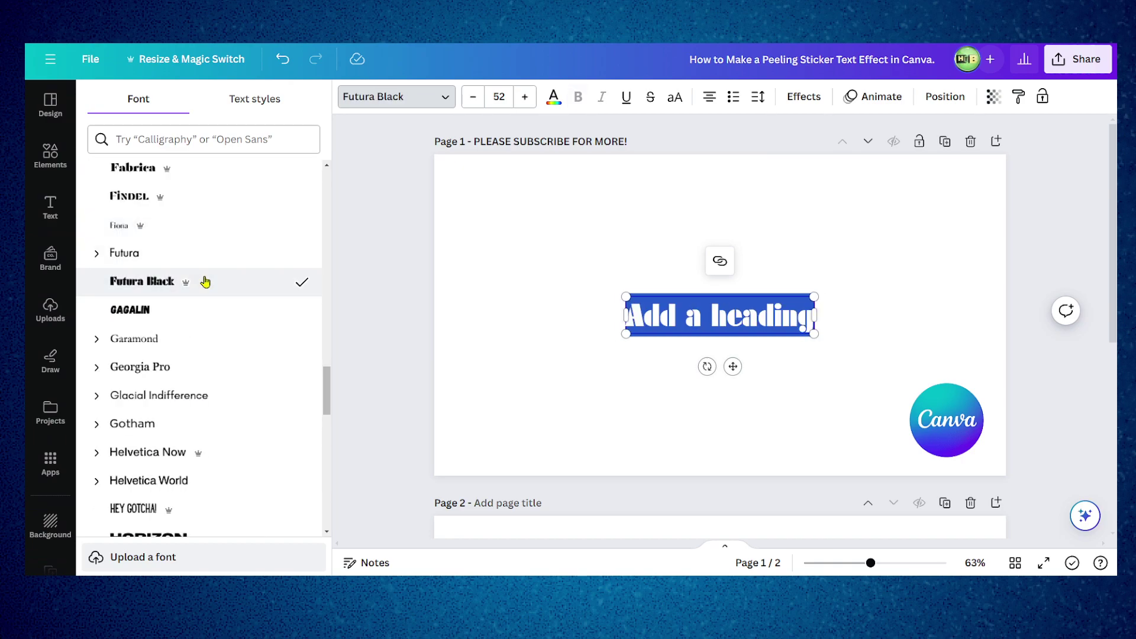
{"action": "scroll", "coordinate": [206, 282], "scroll_direction": "down", "scroll_amount": 8}
{"action": "scroll", "coordinate": [206, 280], "scroll_direction": "down", "scroll_amount": 4}
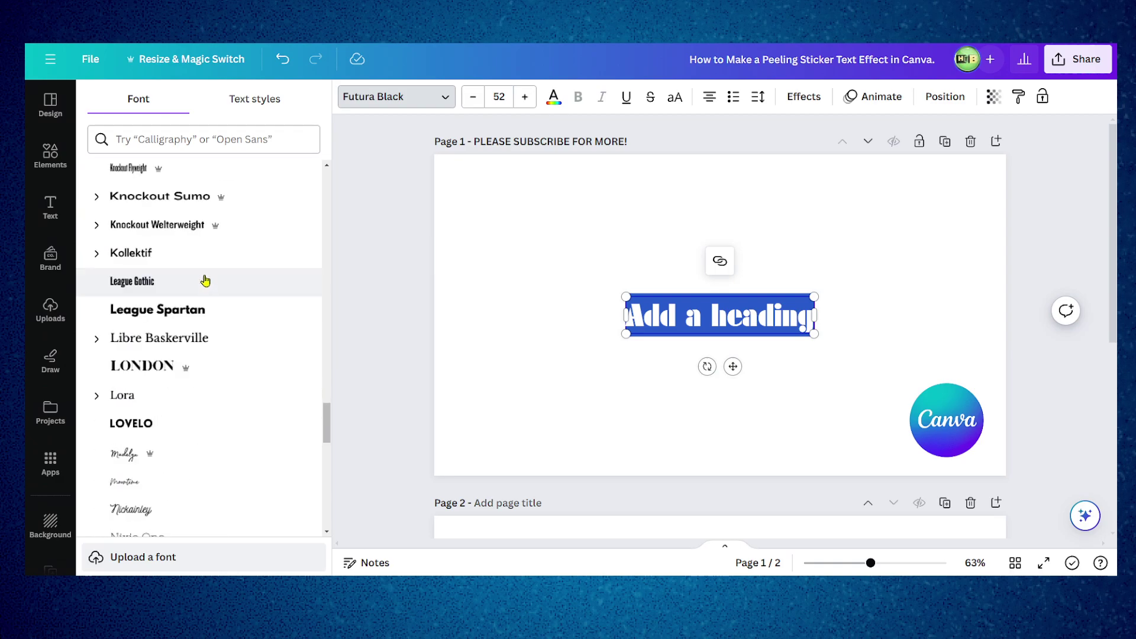
{"action": "scroll", "coordinate": [207, 274], "scroll_direction": "down", "scroll_amount": 4}
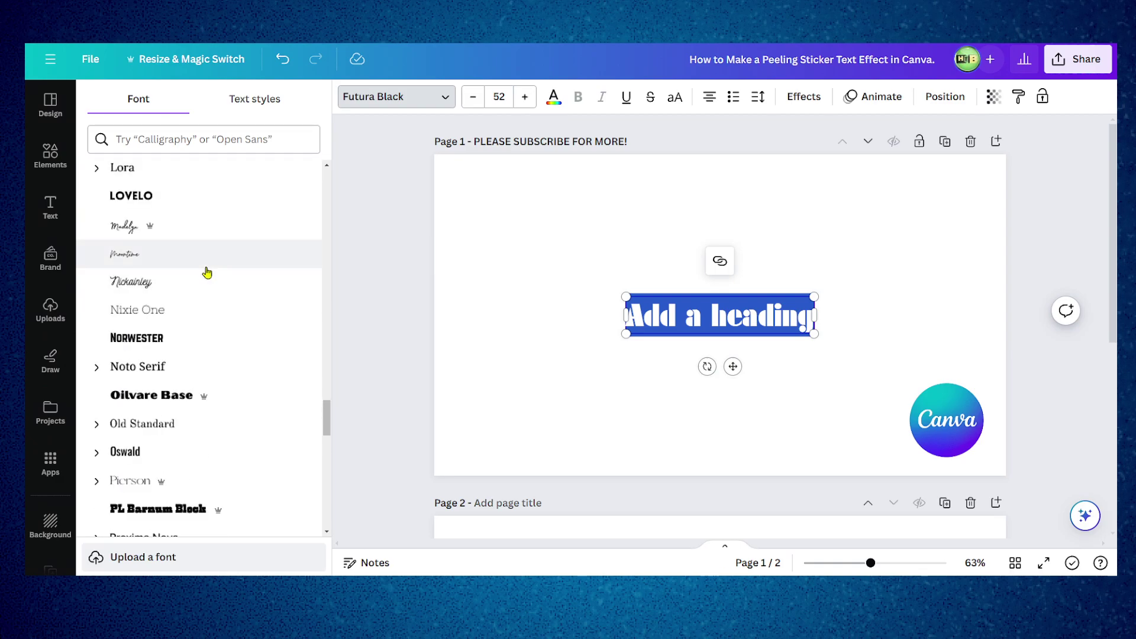
{"action": "scroll", "coordinate": [209, 273], "scroll_direction": "down", "scroll_amount": 5}
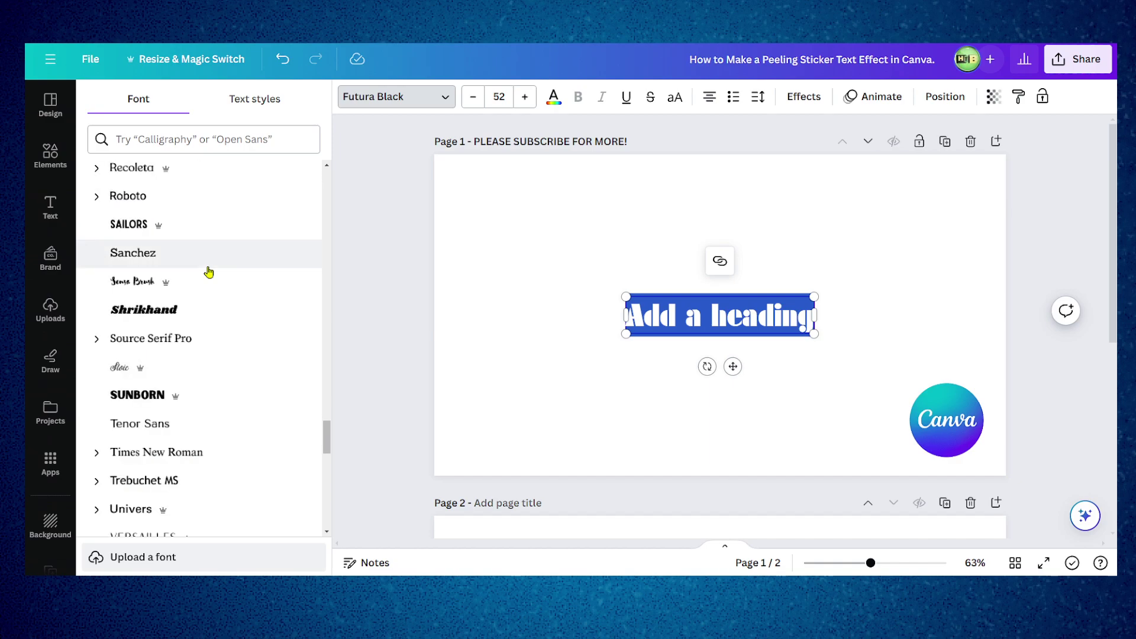
{"action": "left_click", "coordinate": [186, 307]}
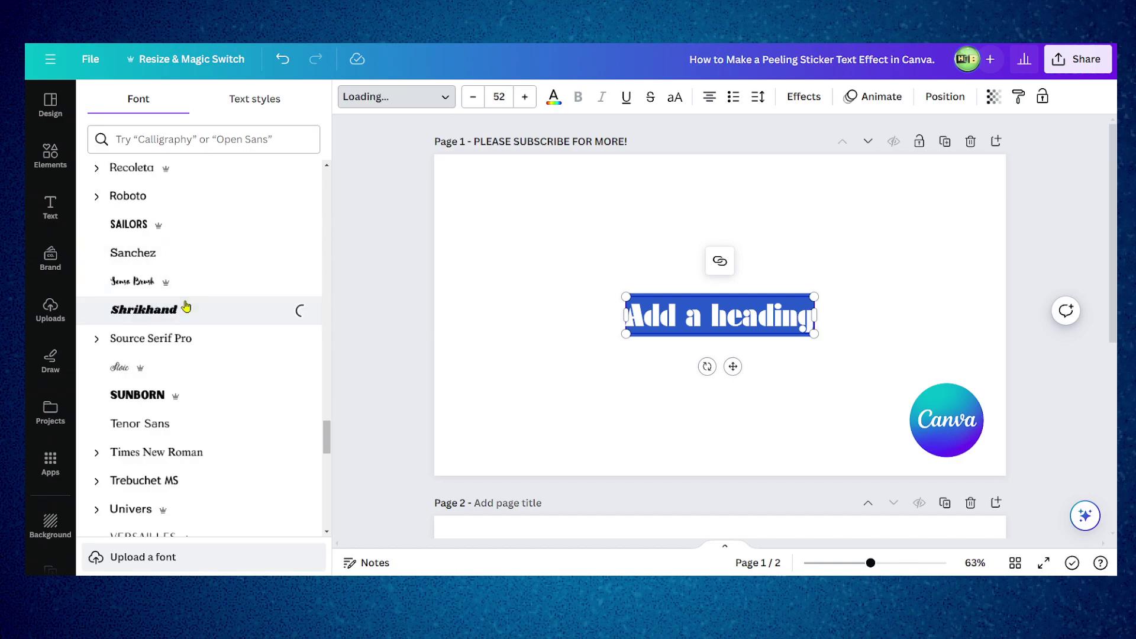
Replace the heading's placeholder text with "STICKER".
{"action": "double_click", "coordinate": [645, 306]}
{"action": "key", "text": "ctrl+a"}
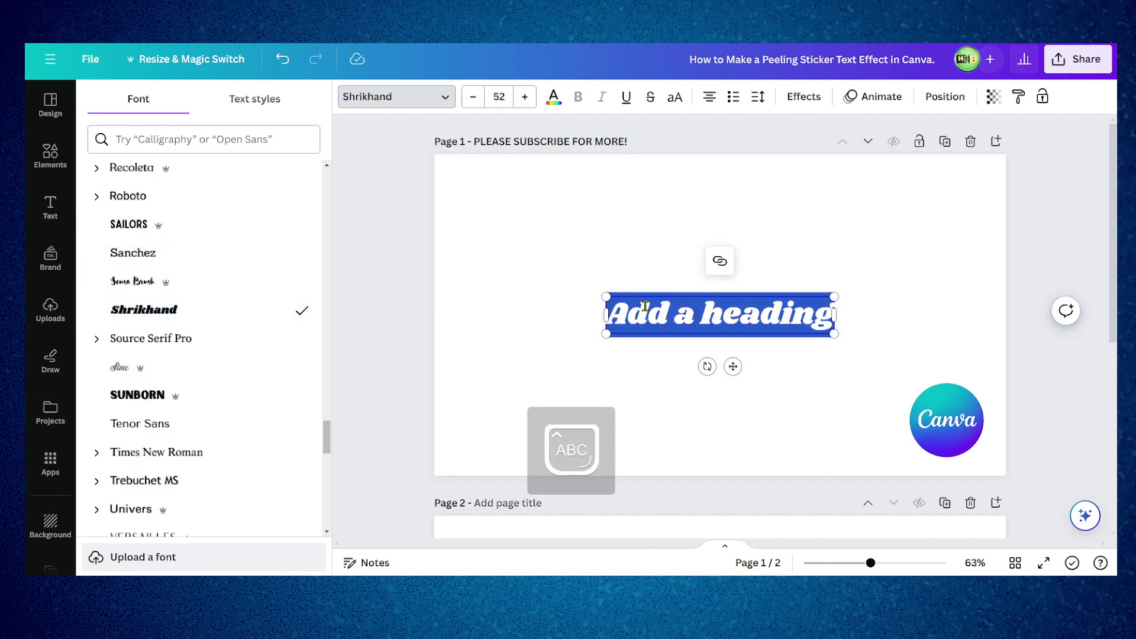
{"action": "type", "text": "STICK"}
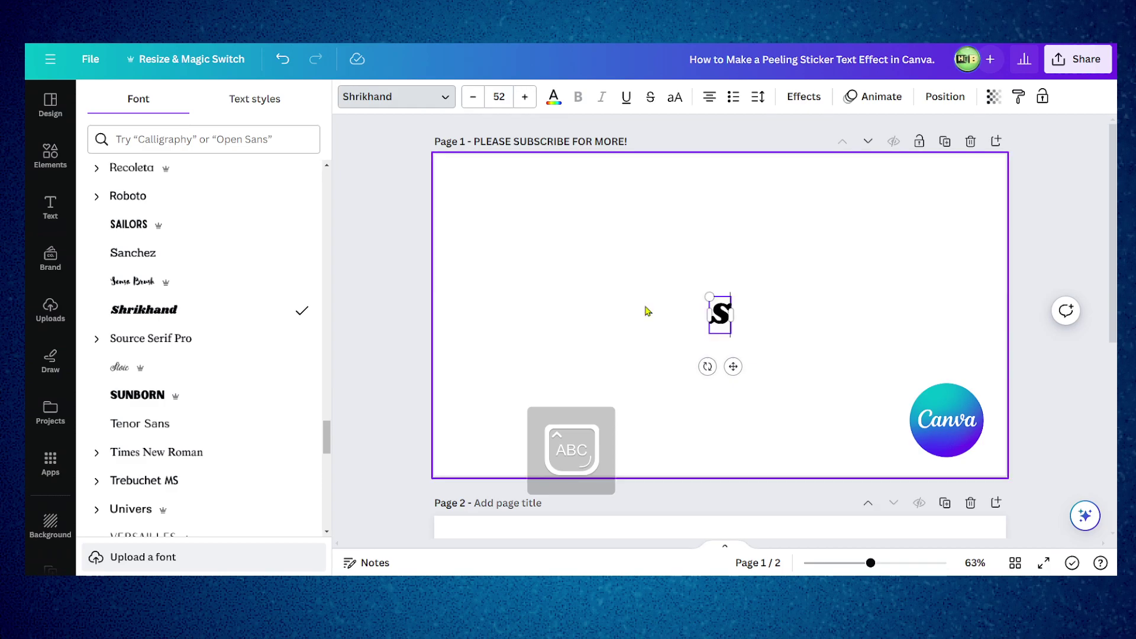
{"action": "key", "text": "BackSpace"}
{"action": "key", "text": "BackSpace"}
{"action": "key", "text": "BackSpace"}
{"action": "key", "text": "BackSpace"}
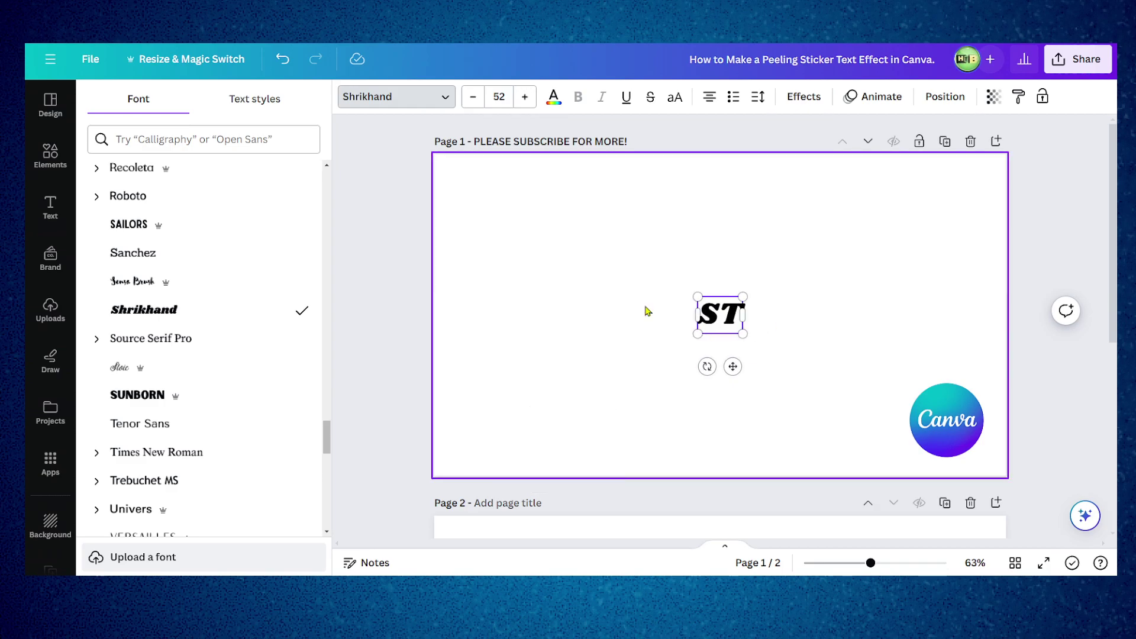
{"action": "type", "text": "TICKER"}
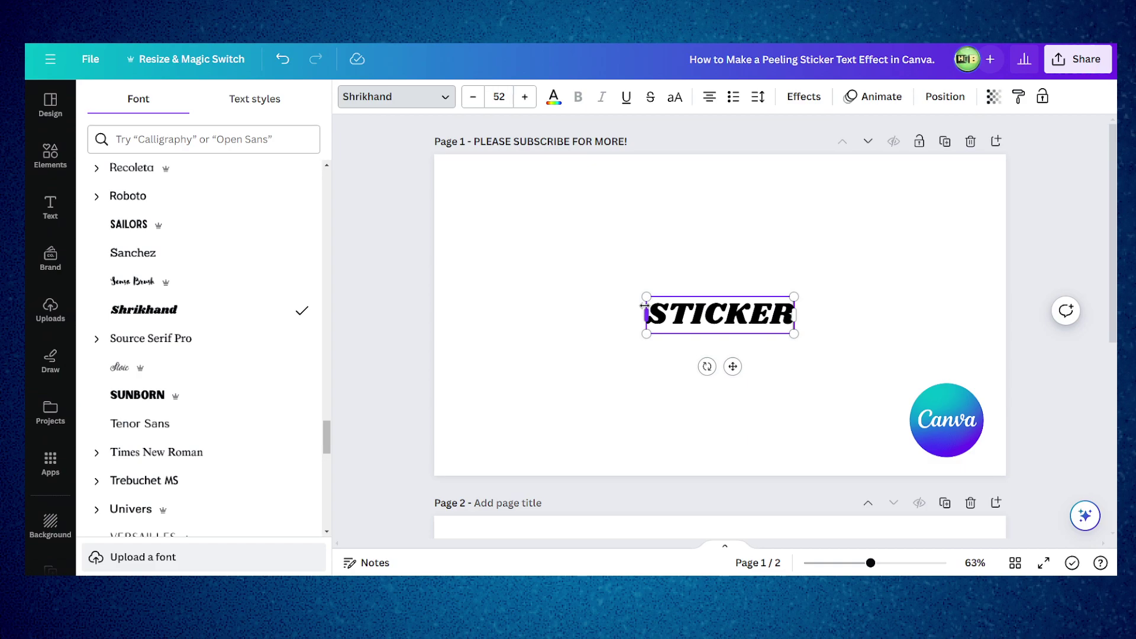
Enlarge the STICKER text to font size 181 so it nearly spans the page width.
{"action": "left_click_drag", "start_coordinate": [646, 298], "coordinate": [439, 213]}
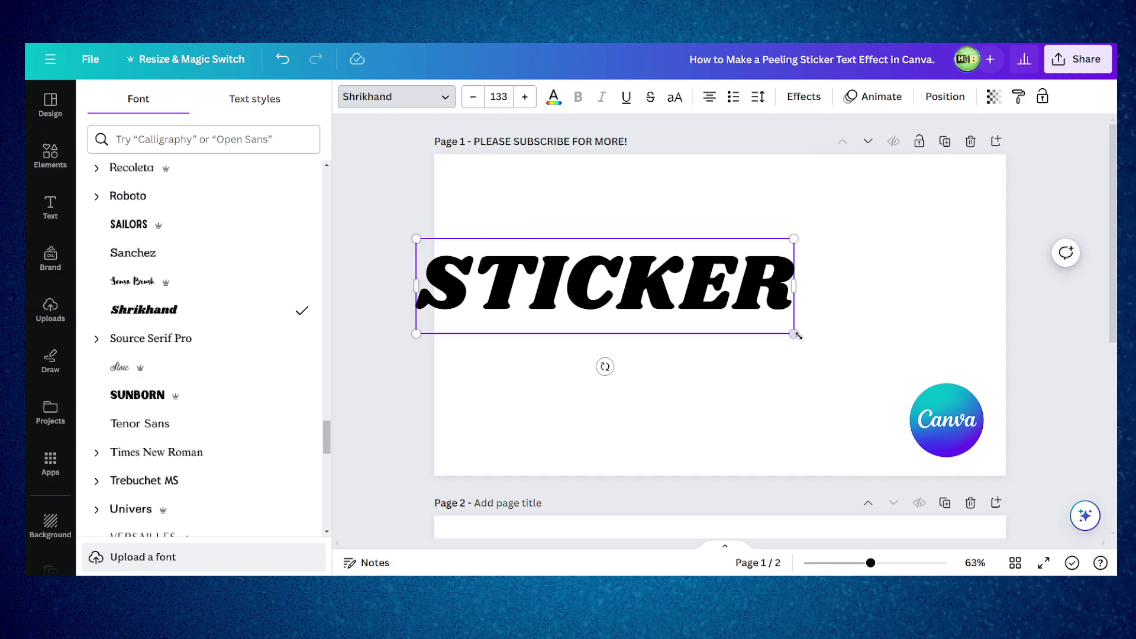
{"action": "left_click_drag", "start_coordinate": [794, 333], "coordinate": [989, 398]}
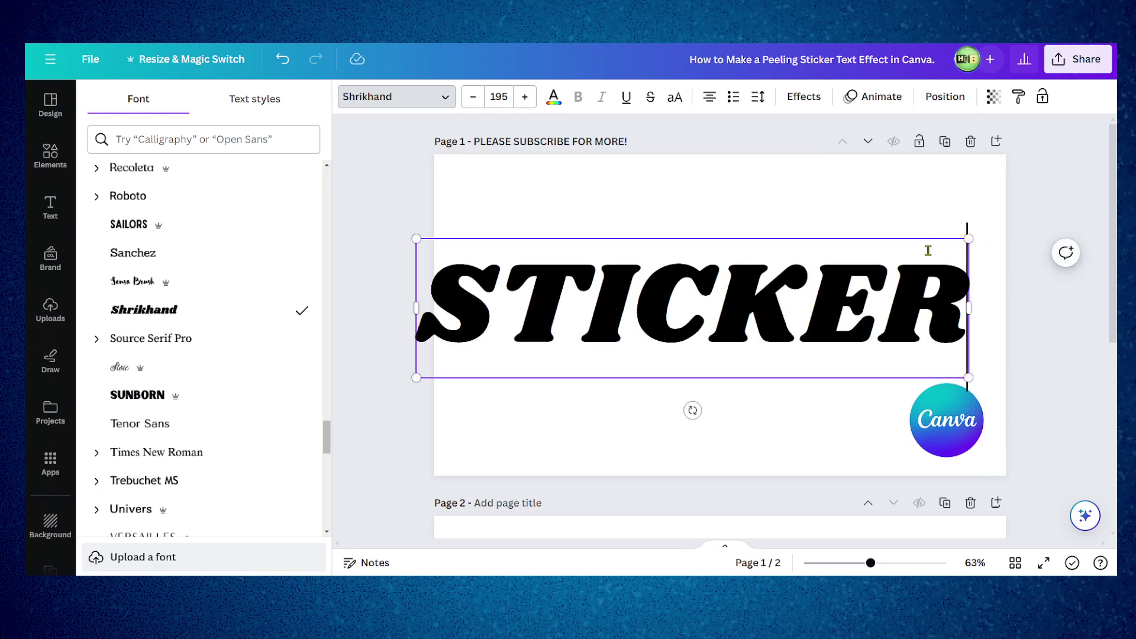
{"action": "left_click_drag", "start_coordinate": [968, 238], "coordinate": [929, 248]}
Align the STICKER text to the page's horizontal center and vertical middle.
{"action": "right_click", "coordinate": [802, 293]}
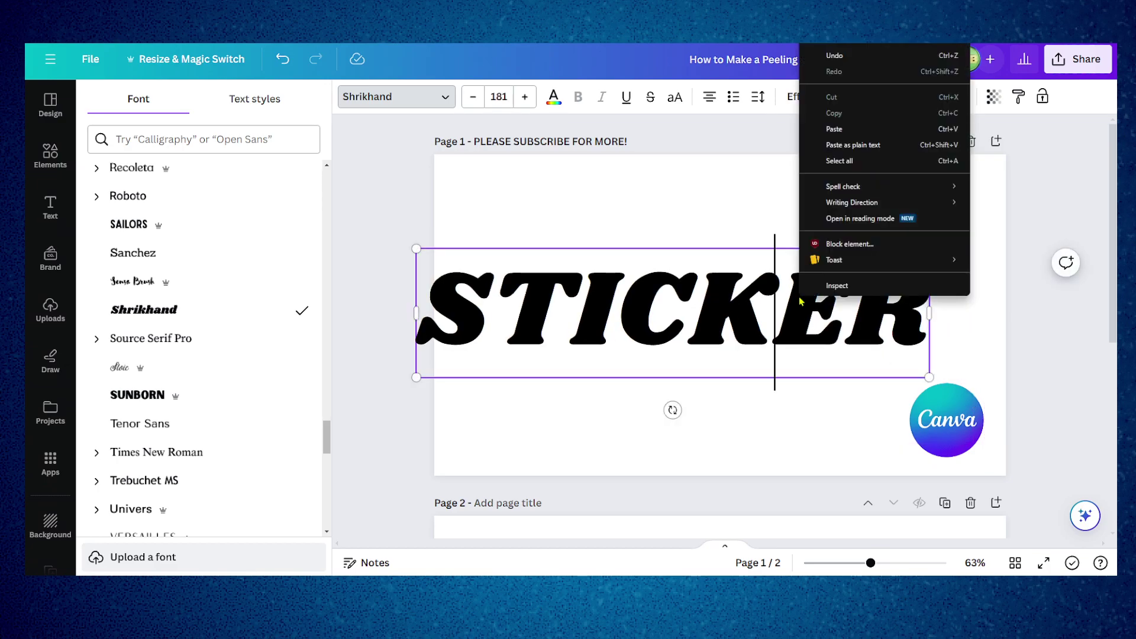
{"action": "left_click", "coordinate": [740, 314]}
{"action": "left_click", "coordinate": [710, 232]}
{"action": "left_click", "coordinate": [717, 305]}
{"action": "right_click", "coordinate": [716, 305]}
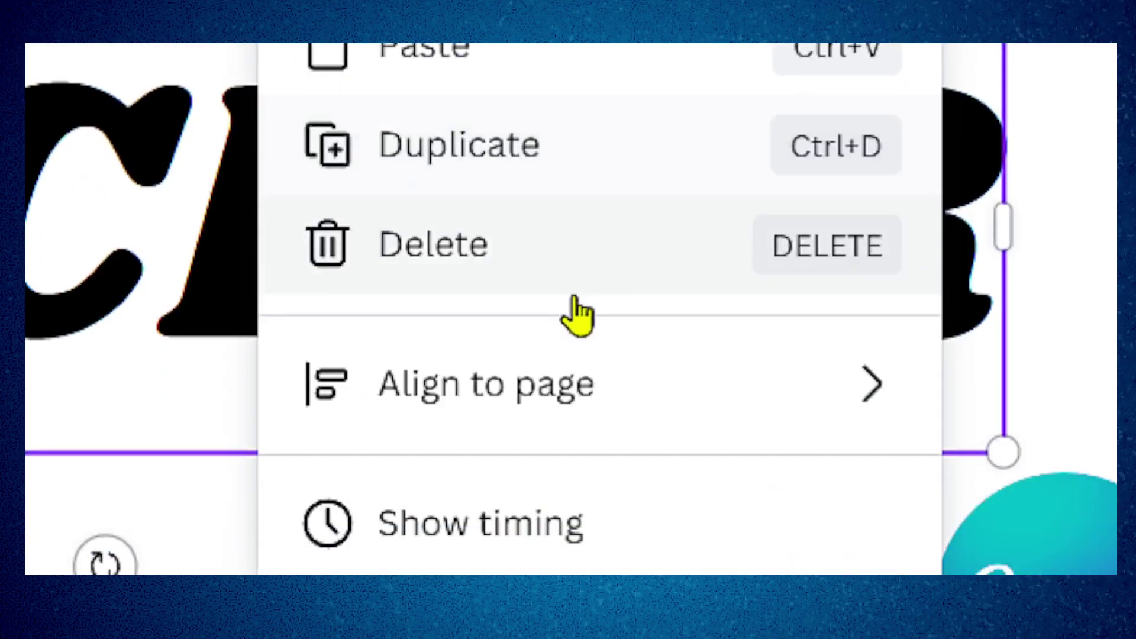
{"action": "mouse_move", "coordinate": [811, 358]}
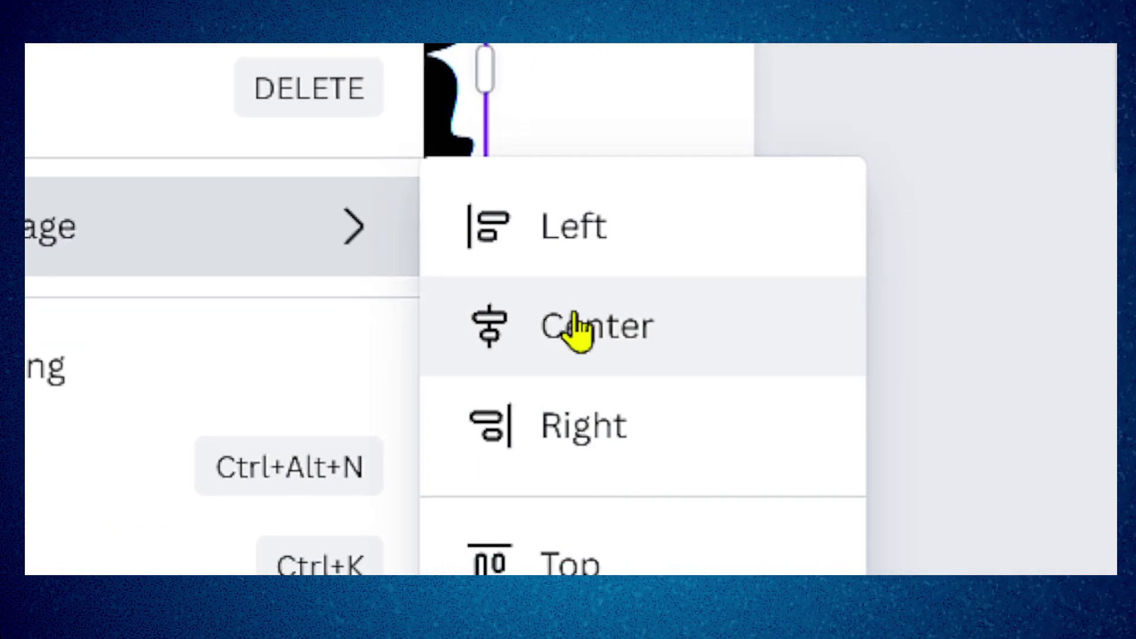
{"action": "left_click", "coordinate": [1069, 419]}
{"action": "right_click", "coordinate": [469, 92]}
{"action": "mouse_move", "coordinate": [612, 358]}
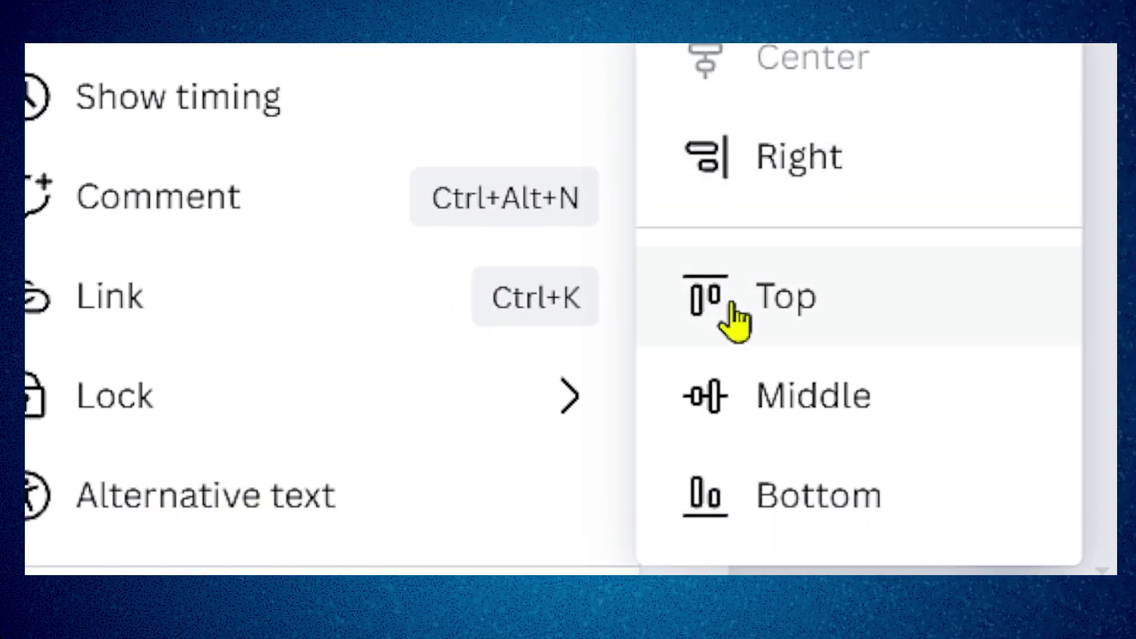
{"action": "left_click", "coordinate": [729, 303]}
{"action": "right_click", "coordinate": [577, 315]}
Delete the round Canva logo from the first page and remove the blank second page.
{"action": "left_click", "coordinate": [651, 350]}
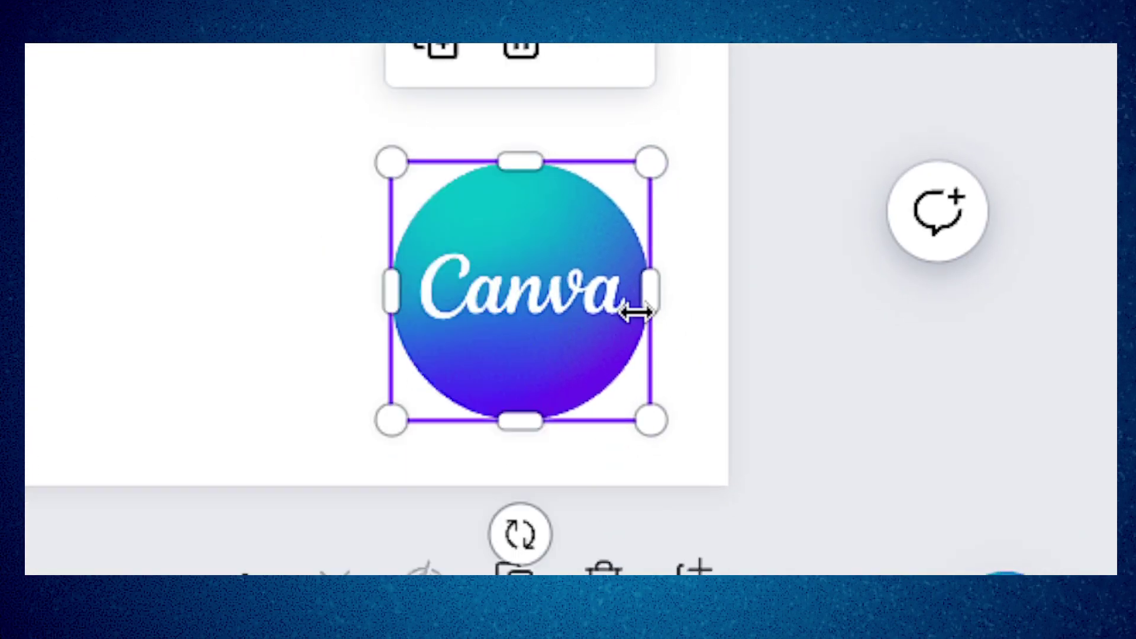
{"action": "left_click", "coordinate": [548, 97]}
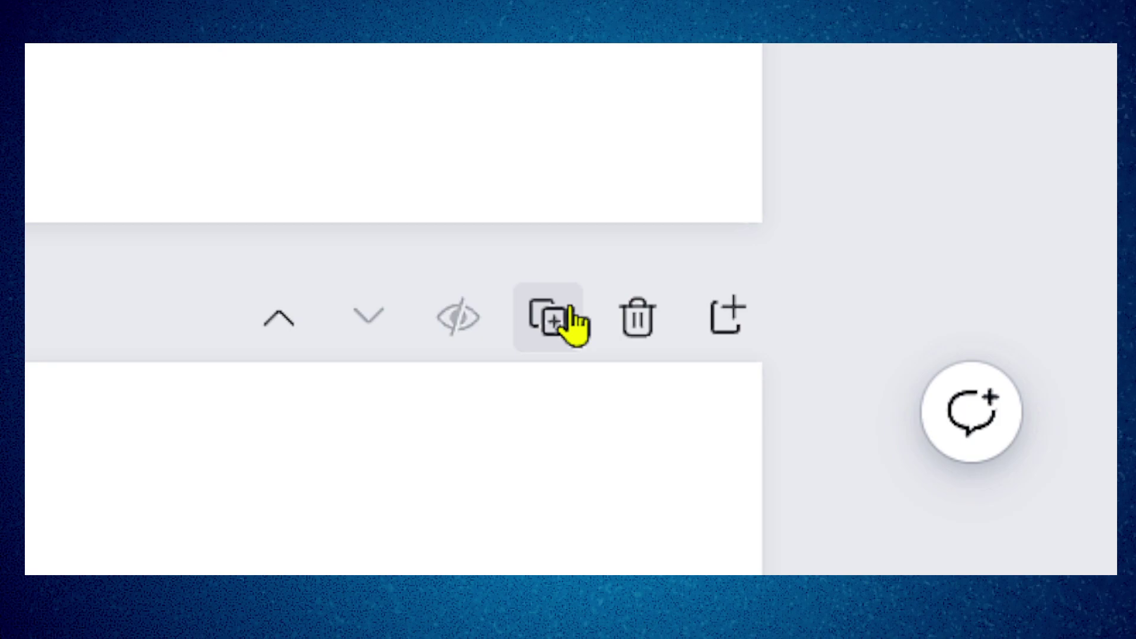
{"action": "left_click", "coordinate": [554, 316]}
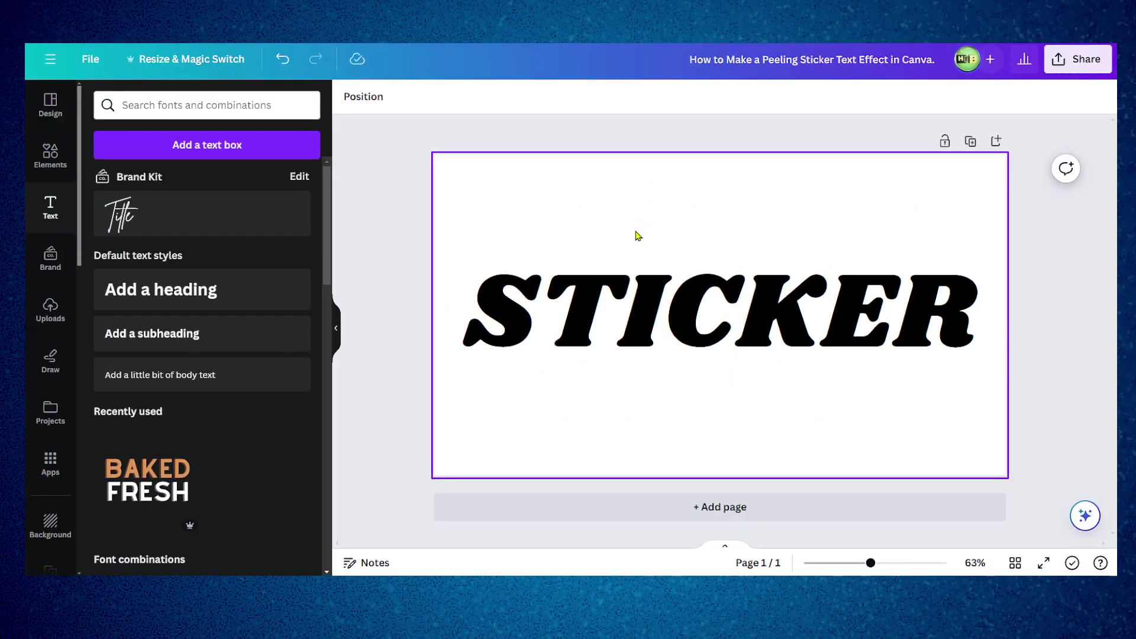
Apply the Outline text effect to the STICKER text with a white outline color.
{"action": "left_click", "coordinate": [651, 255]}
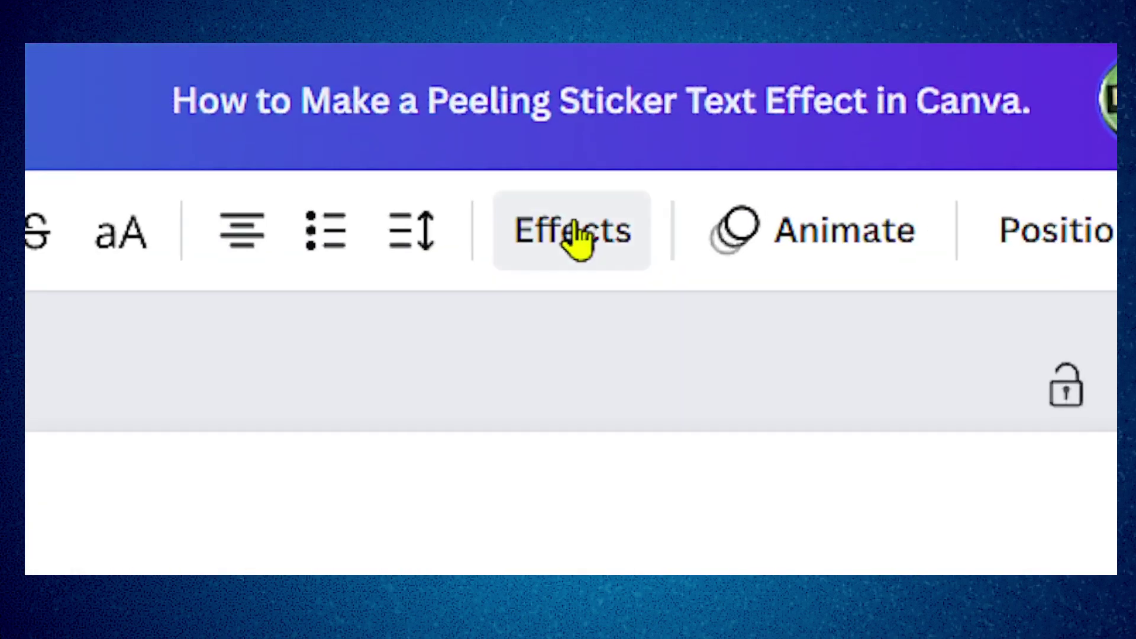
{"action": "left_click", "coordinate": [804, 96]}
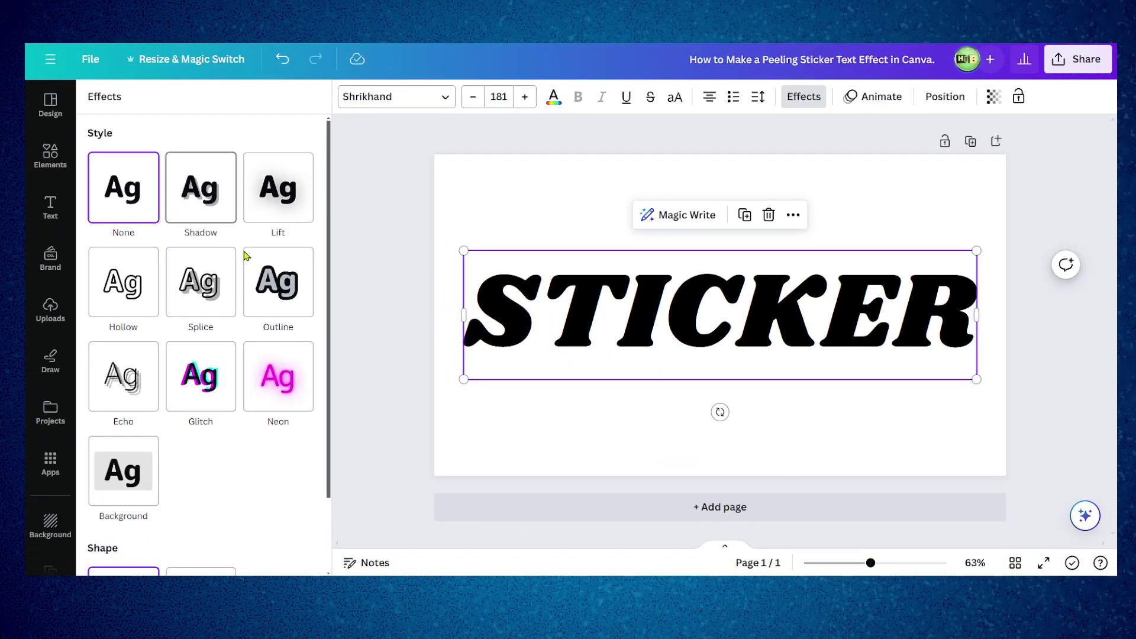
{"action": "left_click", "coordinate": [279, 293]}
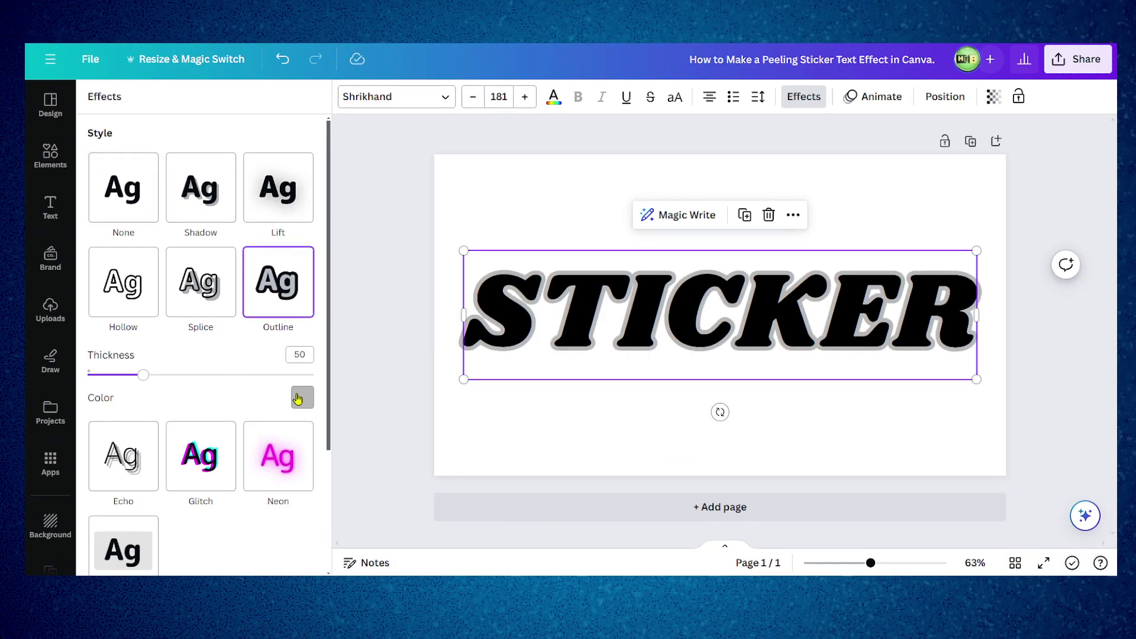
{"action": "left_click", "coordinate": [302, 398]}
{"action": "left_click", "coordinate": [176, 224]}
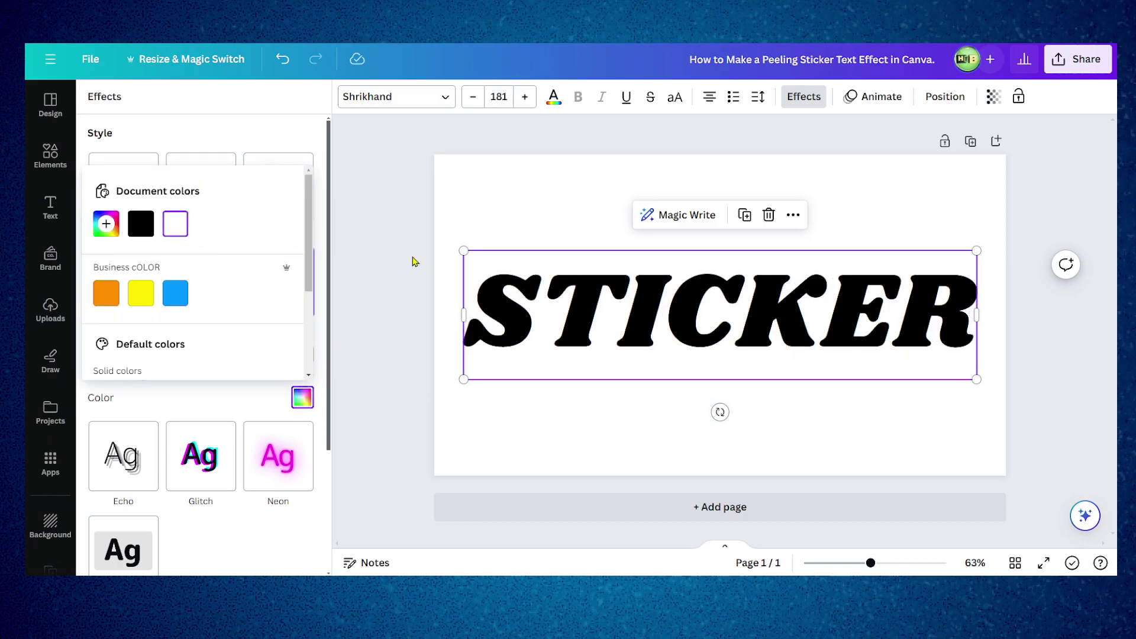
Change the fill color of the whole STICKER text to light green from the default solid colors.
{"action": "left_click", "coordinate": [554, 300]}
{"action": "left_click", "coordinate": [554, 299]}
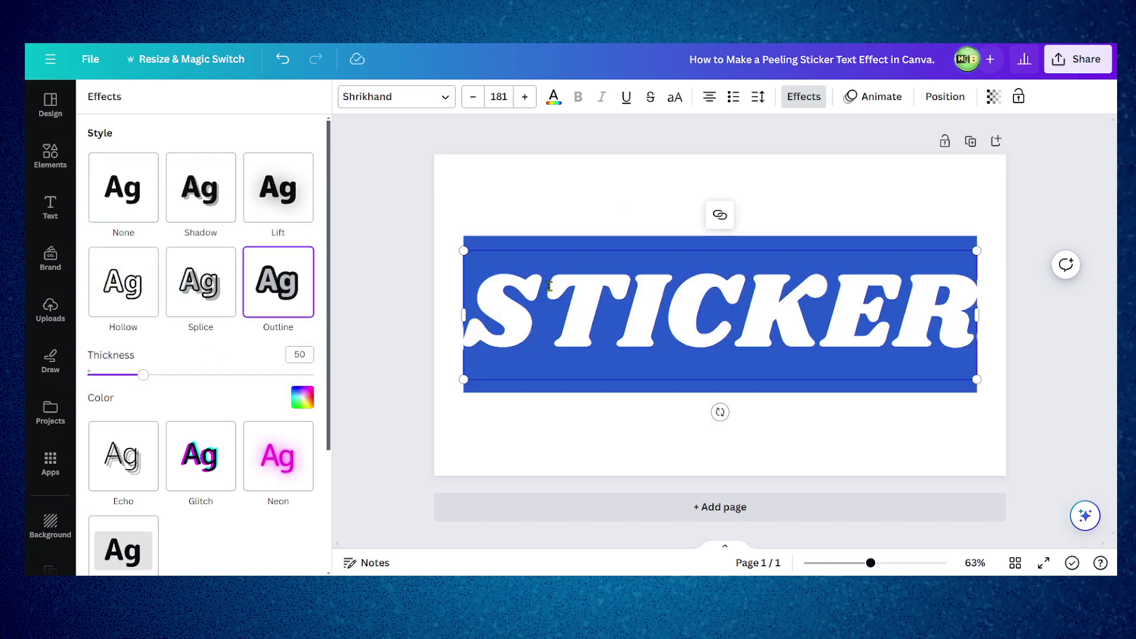
{"action": "left_click", "coordinate": [554, 98]}
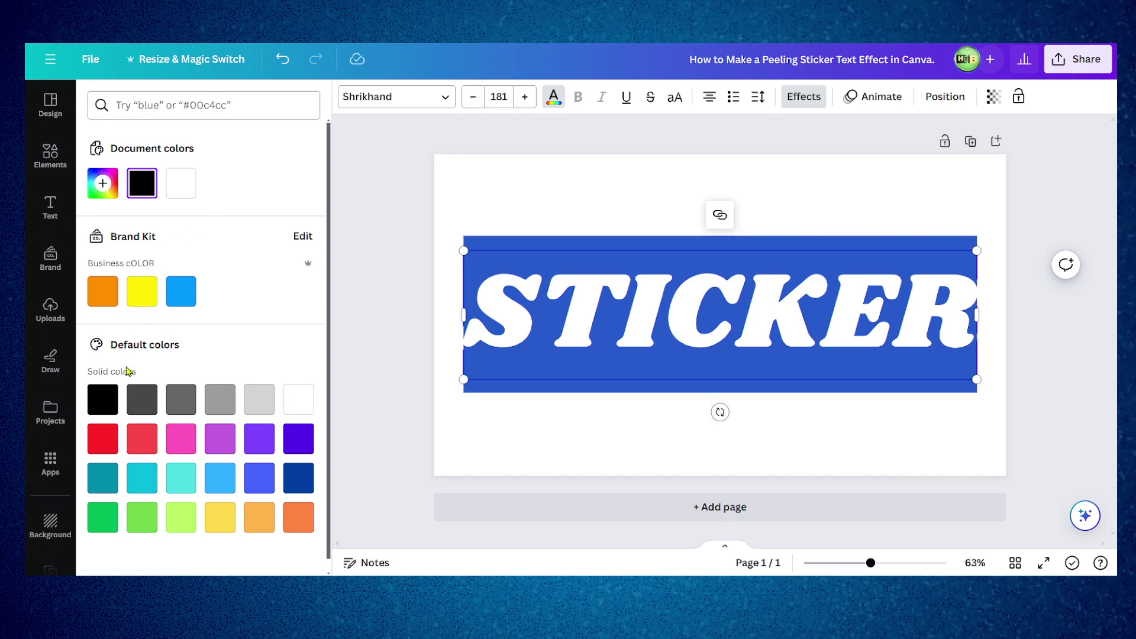
{"action": "left_click", "coordinate": [152, 520]}
{"action": "left_click", "coordinate": [518, 316]}
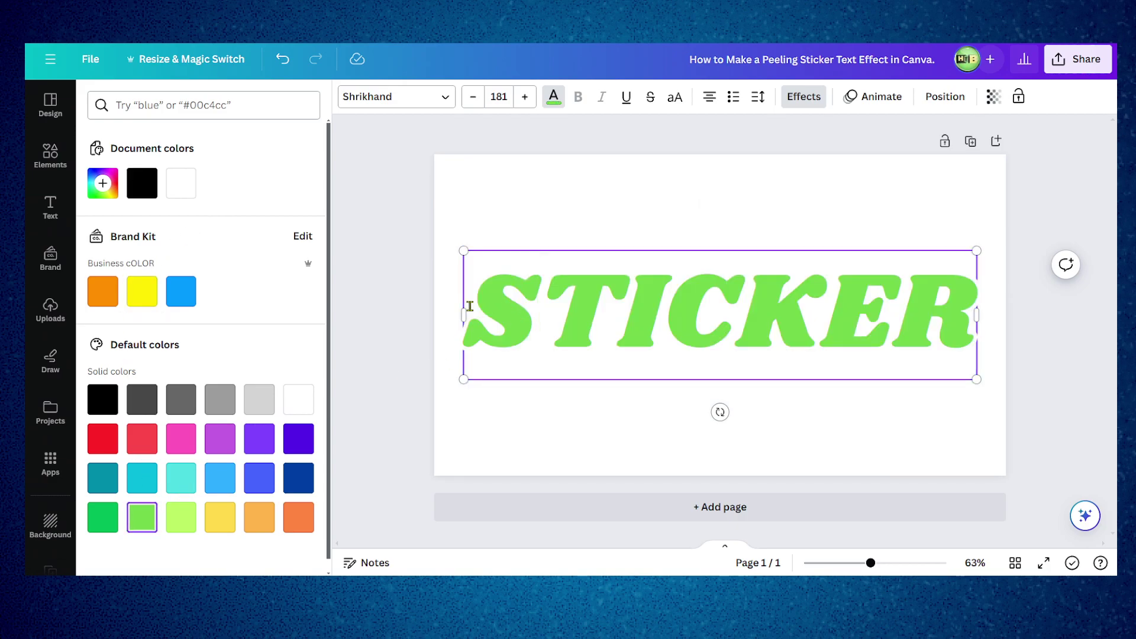
Set the outline effect's color on the STICKER text to the bright red default color.
{"action": "left_click", "coordinate": [787, 98]}
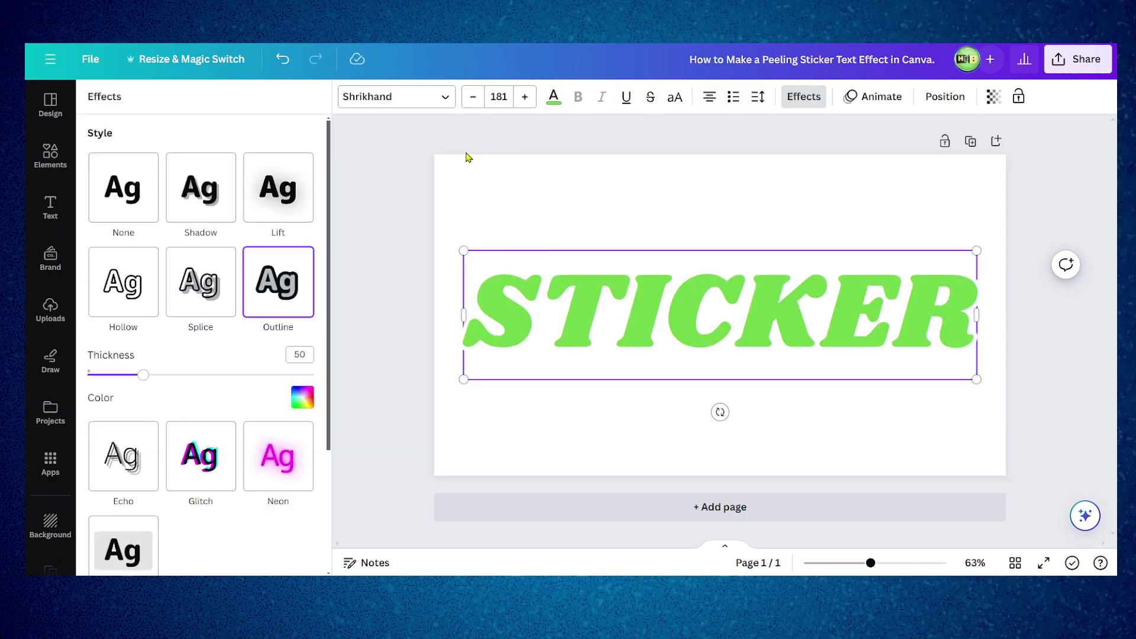
{"action": "left_click", "coordinate": [302, 398]}
{"action": "scroll", "coordinate": [219, 301], "scroll_direction": "down", "scroll_amount": 3}
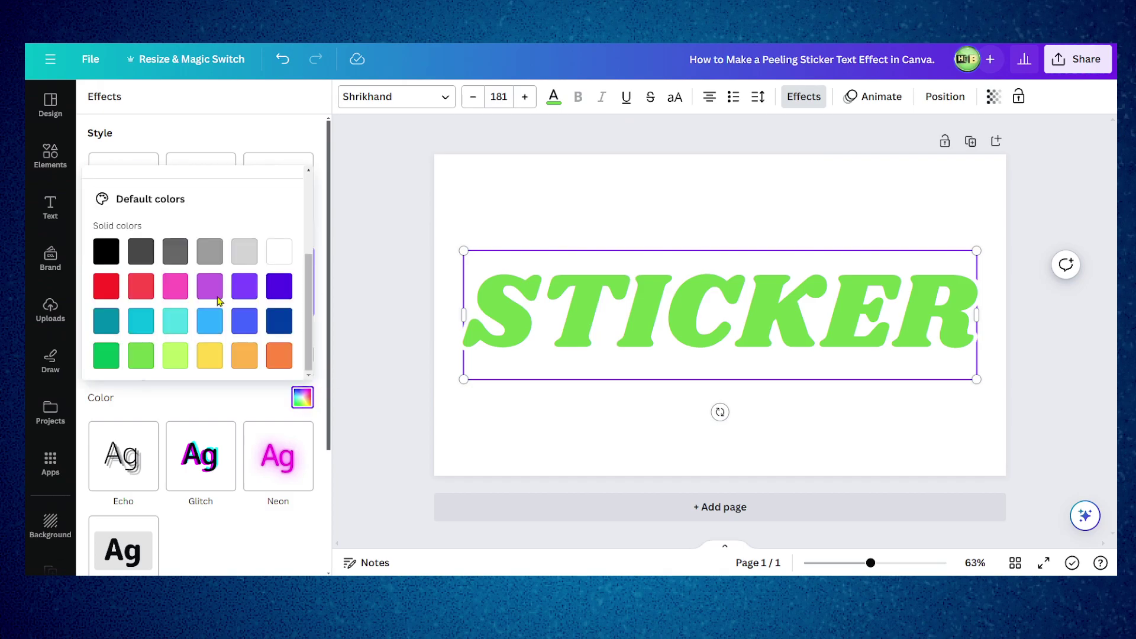
{"action": "left_click", "coordinate": [106, 293]}
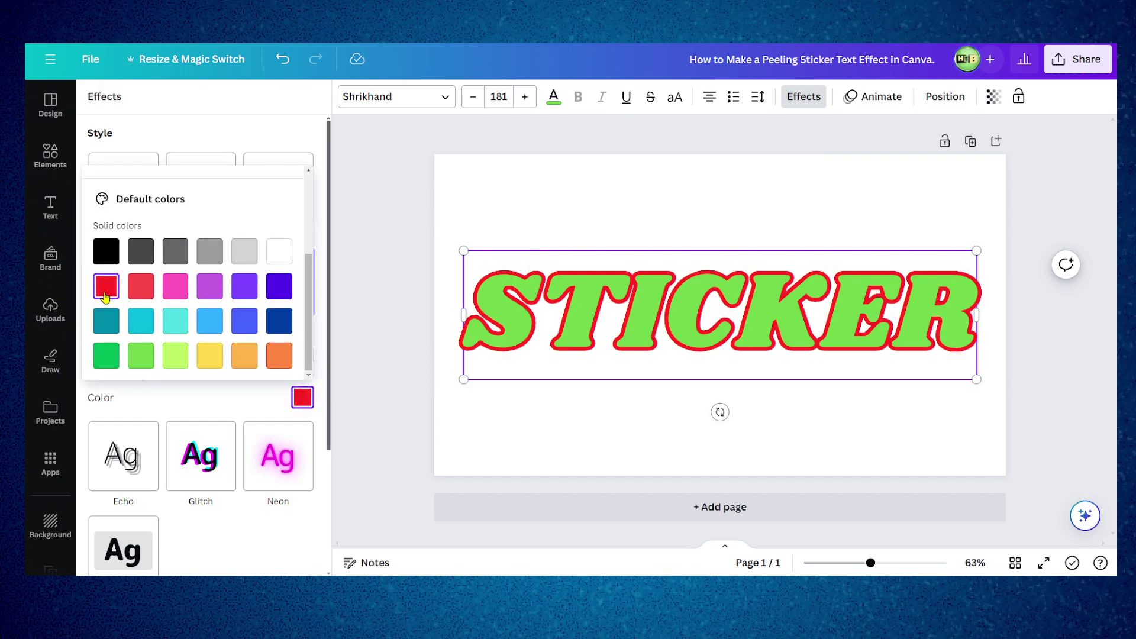
{"action": "scroll", "coordinate": [184, 300], "scroll_direction": "up", "scroll_amount": 3}
{"action": "scroll", "coordinate": [193, 302], "scroll_direction": "down", "scroll_amount": 2}
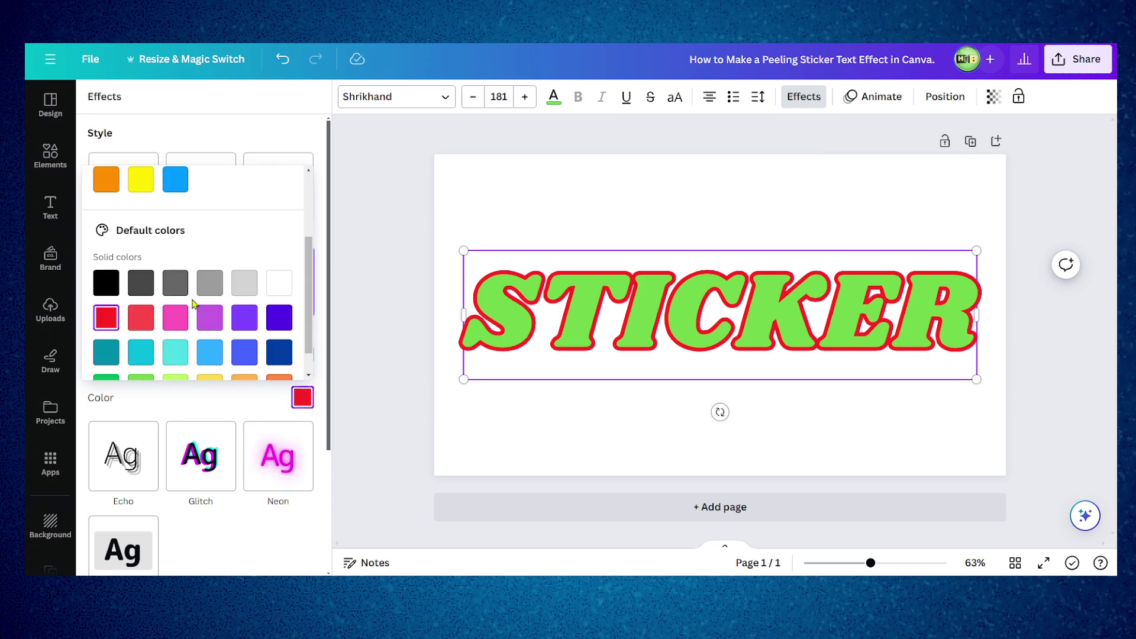
Set the STICKER text's outline to black with a thickness of 200 and nudge the text slightly upward on the page.
{"action": "left_click", "coordinate": [118, 284]}
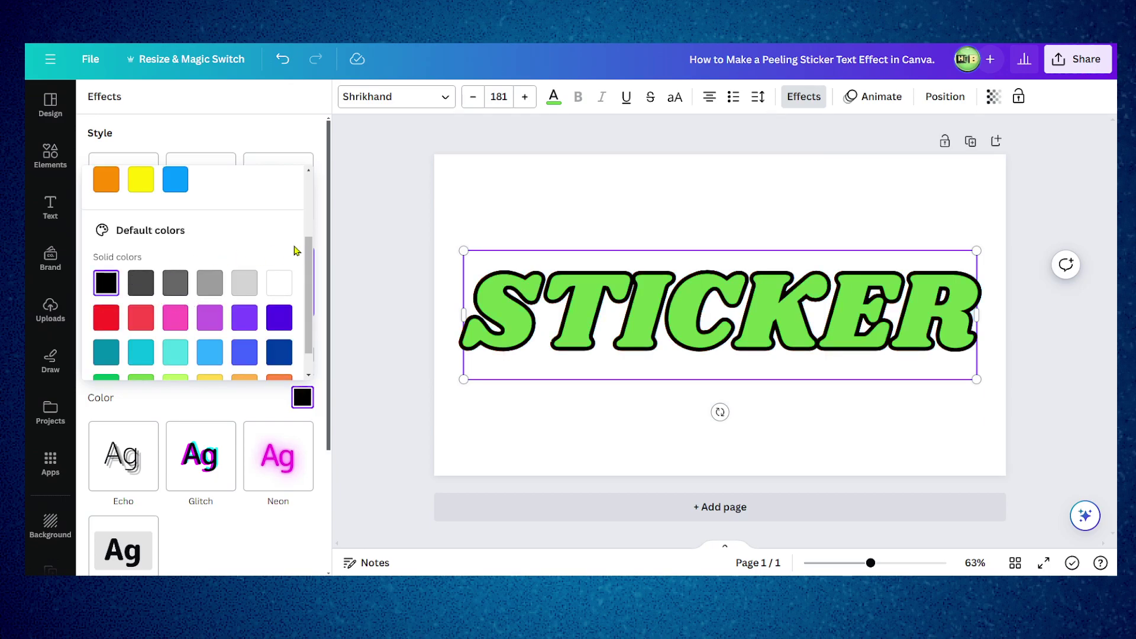
{"action": "left_click", "coordinate": [239, 409]}
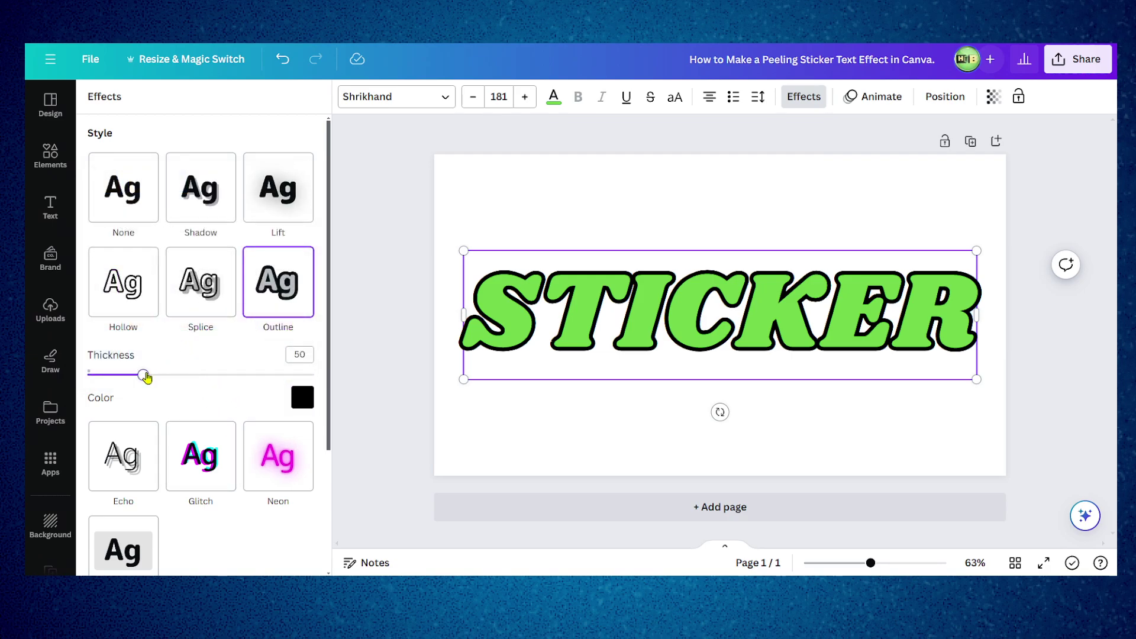
{"action": "left_click_drag", "start_coordinate": [144, 375], "coordinate": [316, 377]}
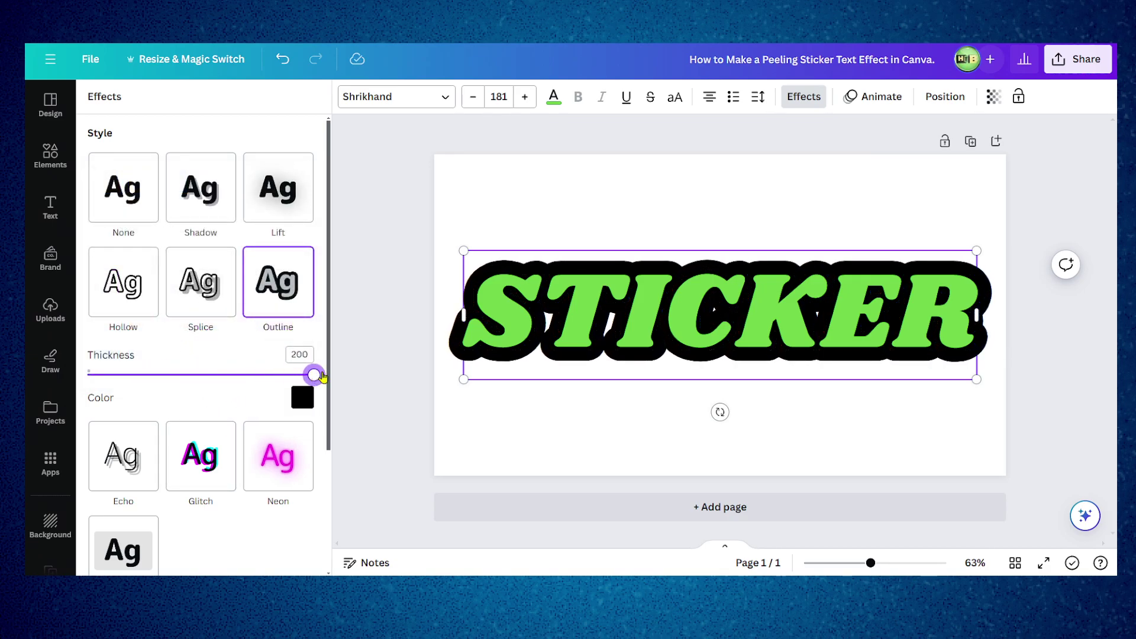
{"action": "left_click", "coordinate": [622, 234]}
{"action": "mouse_move", "coordinate": [648, 321]}
{"action": "left_mouse_down"}
{"action": "mouse_move", "coordinate": [654, 314]}
{"action": "mouse_move", "coordinate": [644, 312]}
{"action": "left_mouse_up"}
Download the design as a PNG with a transparent background and saved download settings.
{"action": "left_click", "coordinate": [1064, 72]}
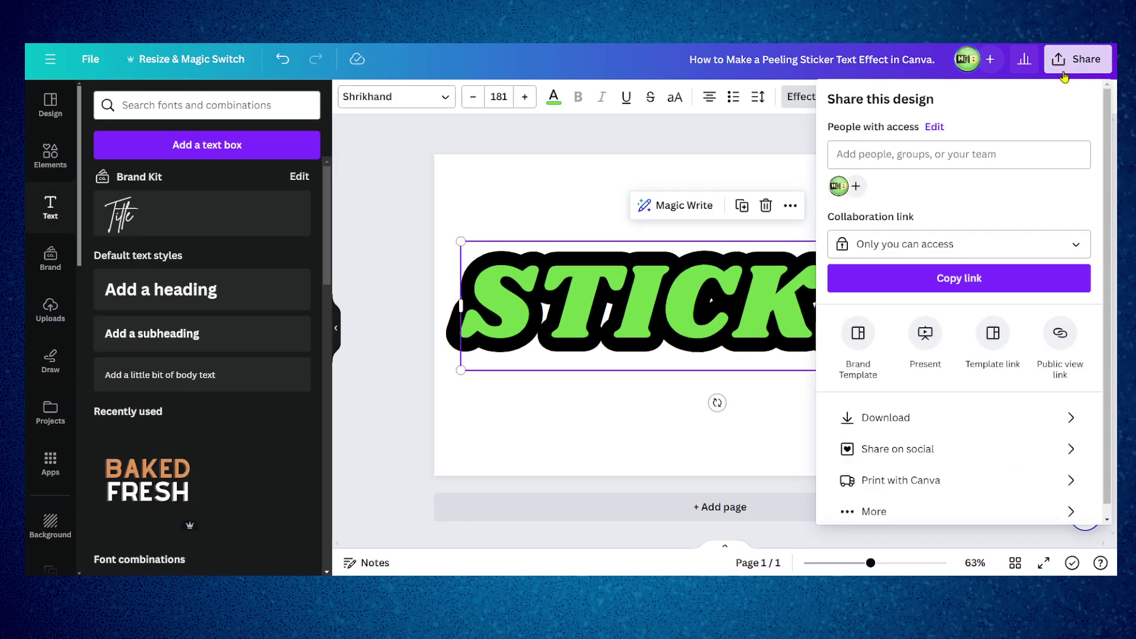
{"action": "left_click", "coordinate": [857, 417]}
{"action": "left_click", "coordinate": [884, 244]}
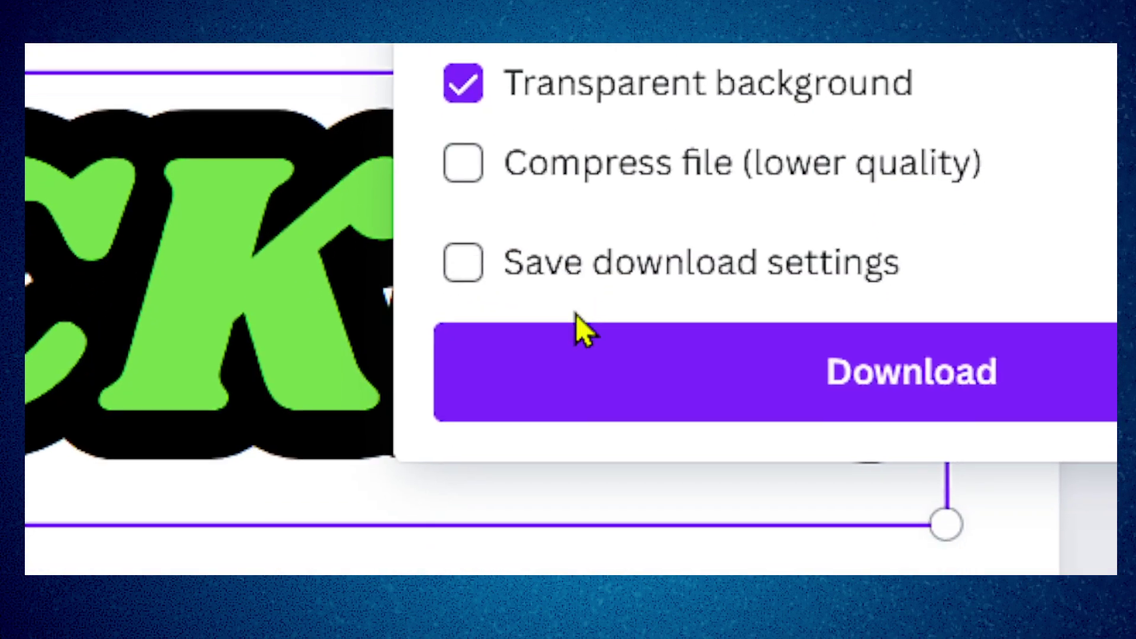
{"action": "left_click", "coordinate": [625, 472]}
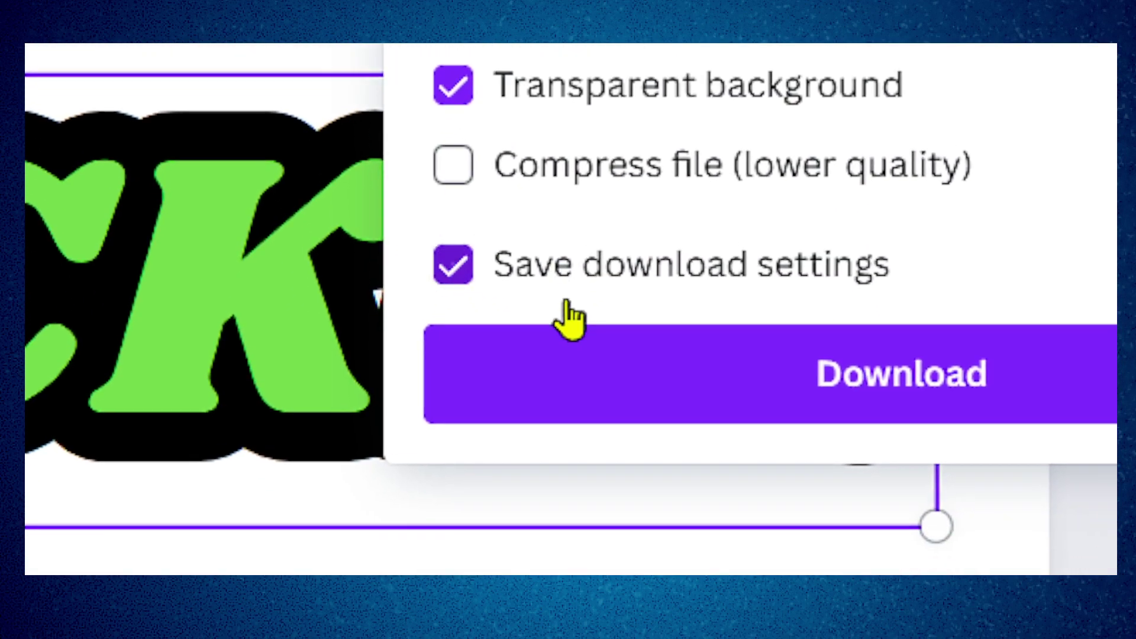
{"action": "left_click", "coordinate": [687, 565]}
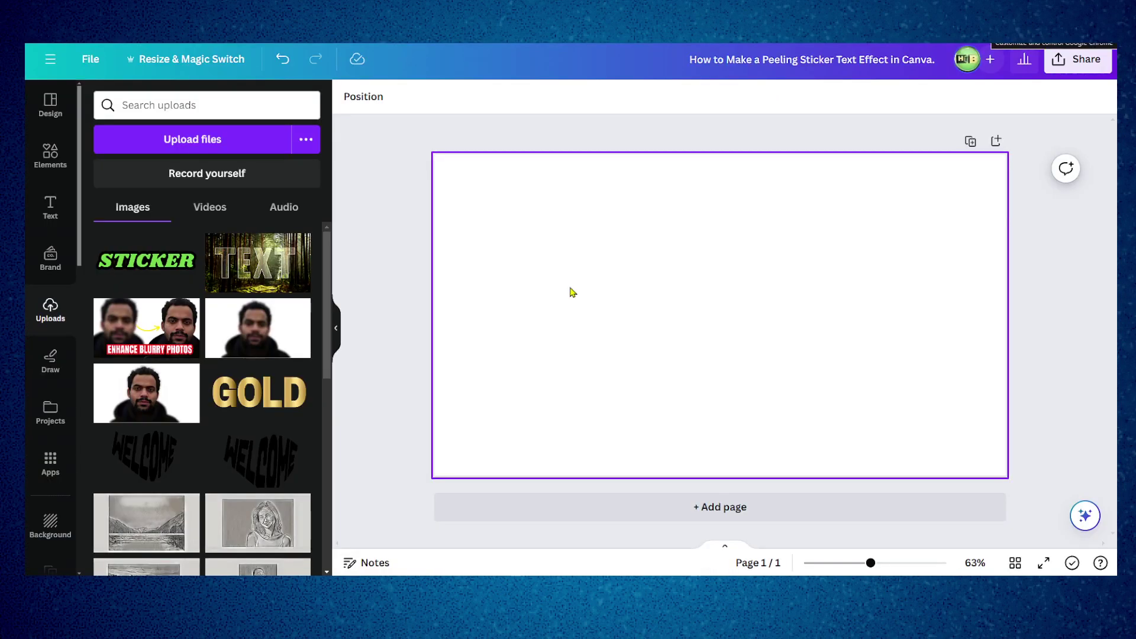
Place the uploaded STICKER image on the blank page and enlarge it to fill the whole page.
{"action": "left_click", "coordinate": [163, 263]}
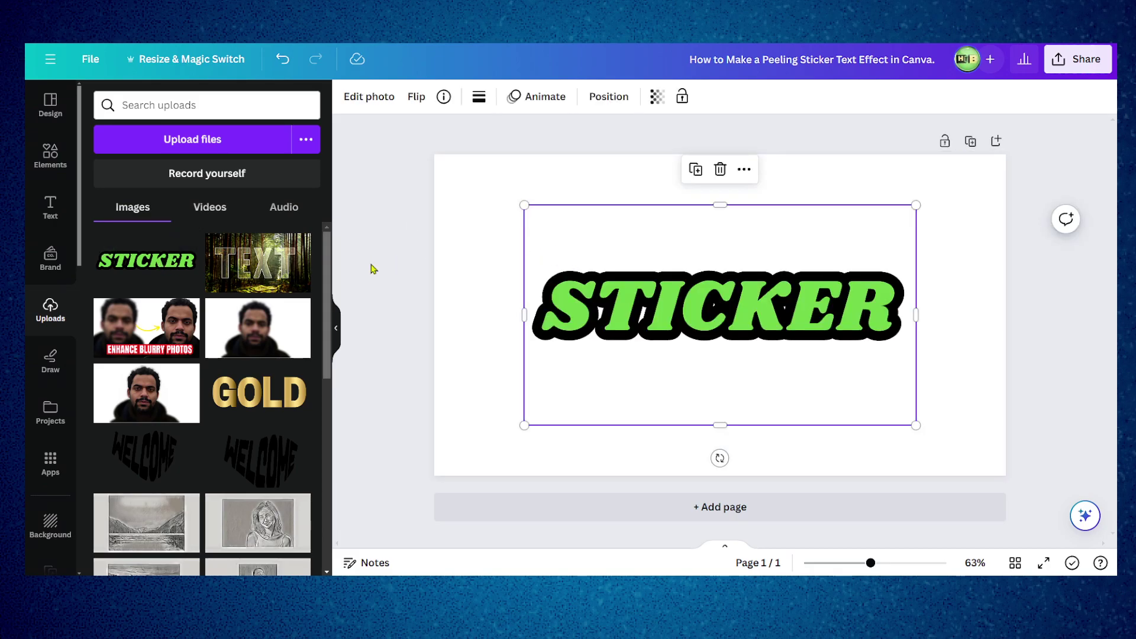
{"action": "left_click_drag", "start_coordinate": [524, 205], "coordinate": [449, 160]}
{"action": "mouse_move", "coordinate": [589, 270]}
{"action": "left_mouse_down"}
{"action": "mouse_move", "coordinate": [596, 278]}
{"action": "mouse_move", "coordinate": [575, 264]}
{"action": "left_mouse_up"}
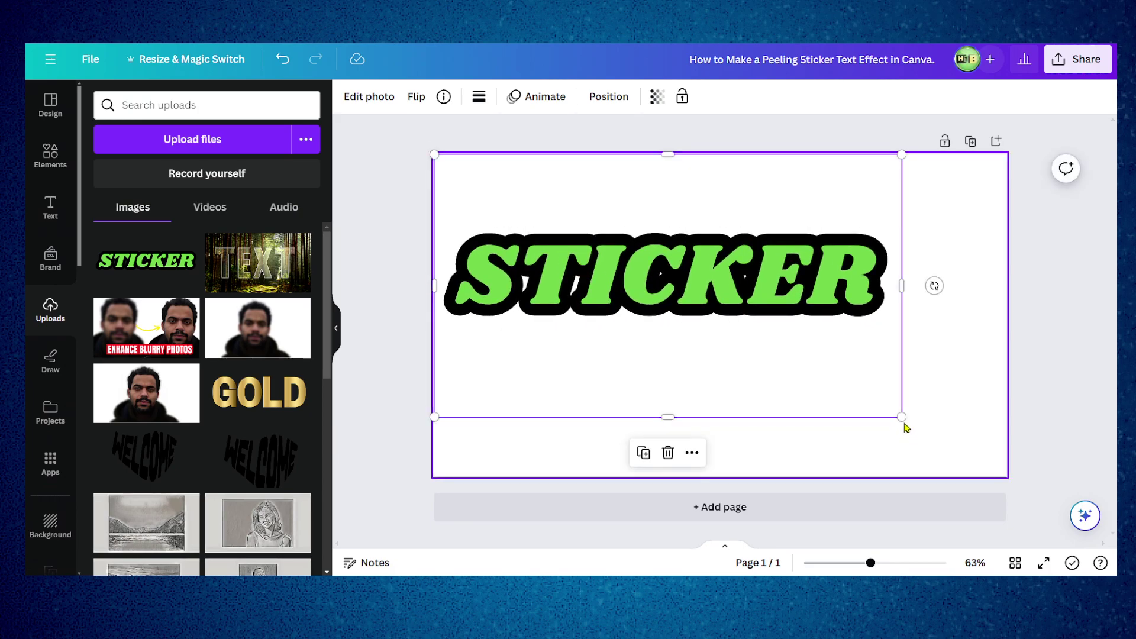
{"action": "left_click_drag", "start_coordinate": [904, 424], "coordinate": [1009, 483]}
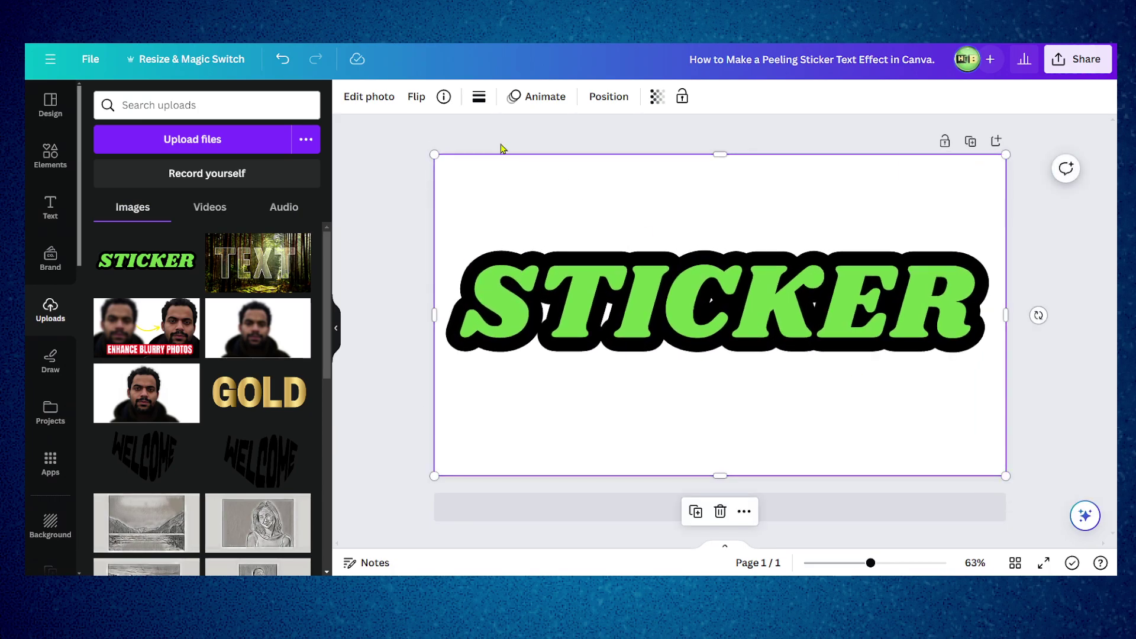
Apply the Outline shadow effect to the STICKER image with blur amount 0 and distance 0.
{"action": "left_click", "coordinate": [373, 97]}
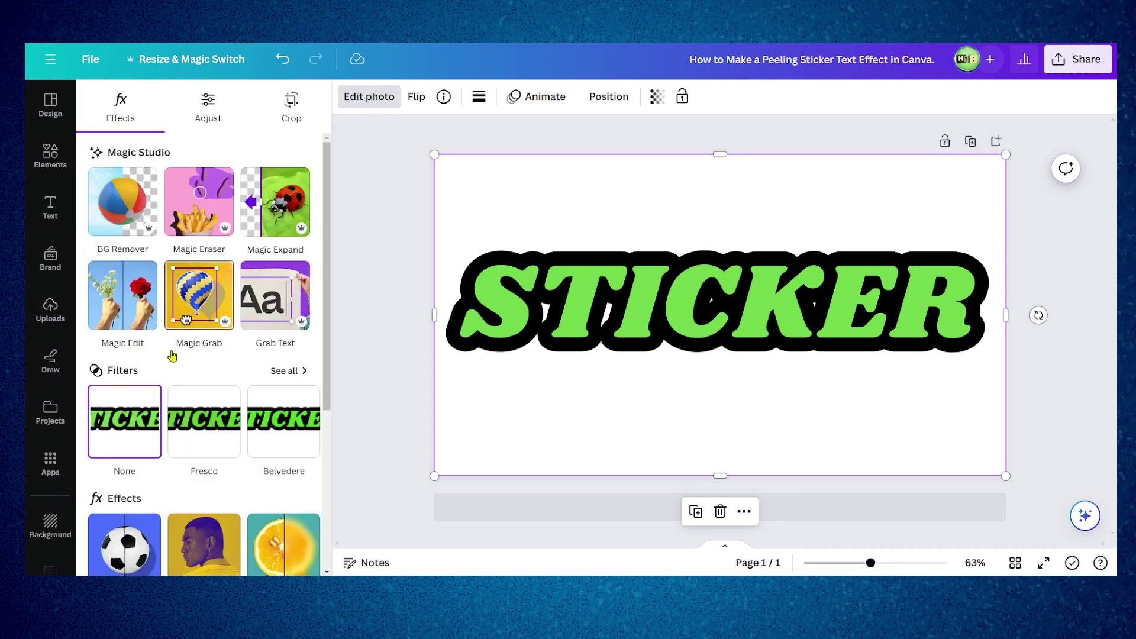
{"action": "scroll", "coordinate": [148, 320], "scroll_direction": "down", "scroll_amount": 4}
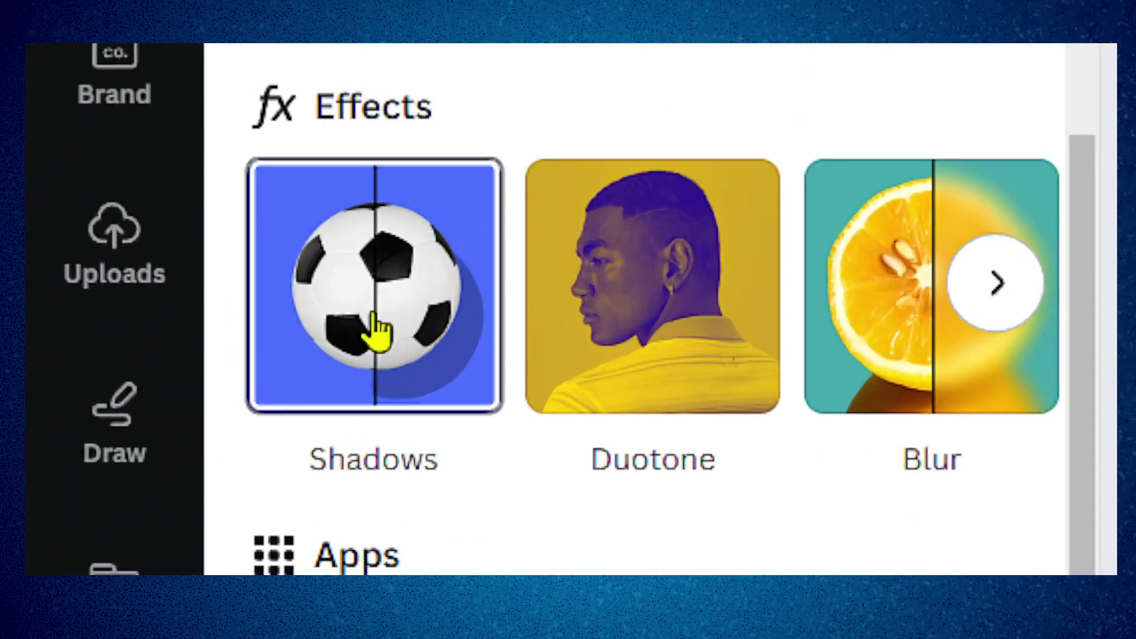
{"action": "left_click", "coordinate": [375, 331]}
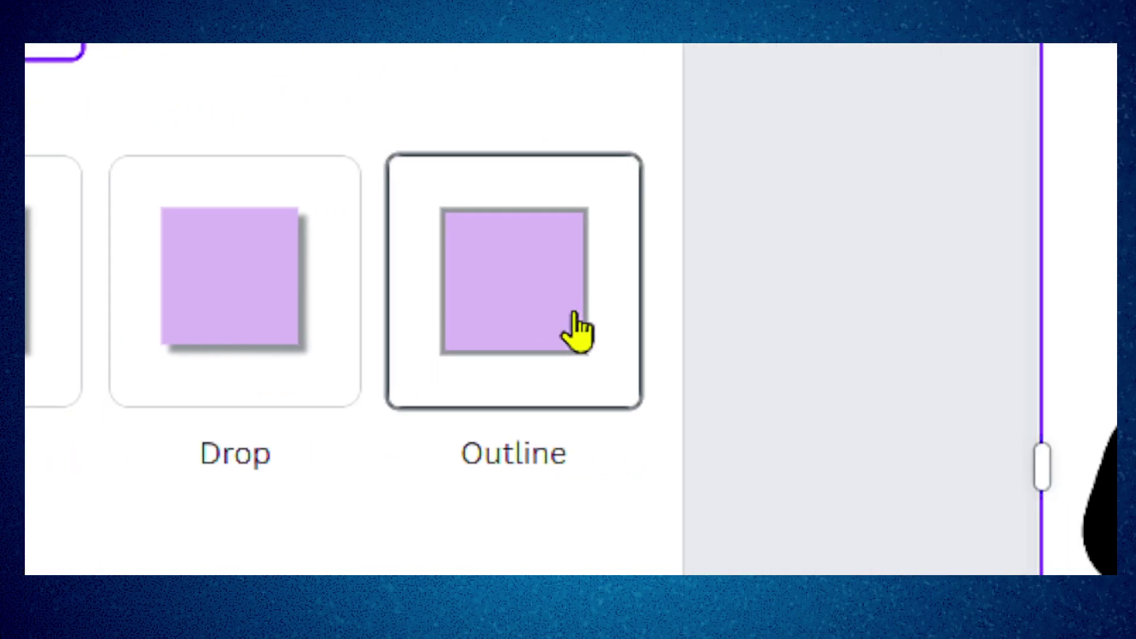
{"action": "left_click", "coordinate": [577, 330]}
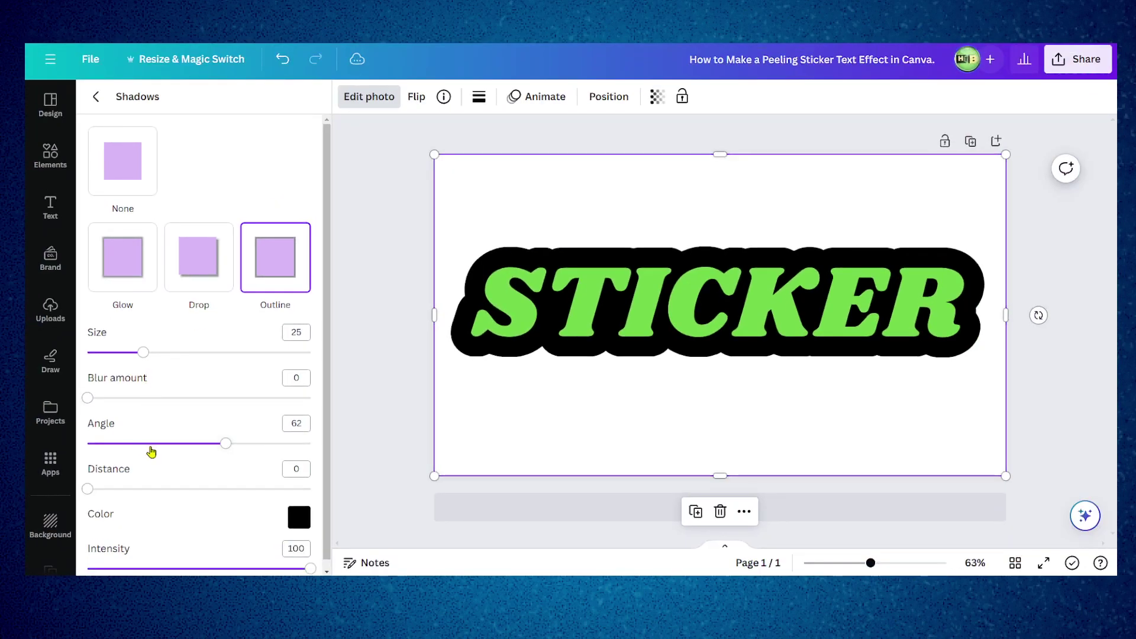
{"action": "mouse_move", "coordinate": [87, 400]}
{"action": "left_mouse_down"}
{"action": "mouse_move", "coordinate": [286, 399]}
{"action": "mouse_move", "coordinate": [89, 398]}
{"action": "left_mouse_up"}
{"action": "scroll", "coordinate": [137, 410], "scroll_direction": "down", "scroll_amount": 1}
{"action": "mouse_move", "coordinate": [89, 481]}
{"action": "left_mouse_down"}
{"action": "mouse_move", "coordinate": [296, 481]}
{"action": "mouse_move", "coordinate": [88, 480]}
{"action": "left_mouse_up"}
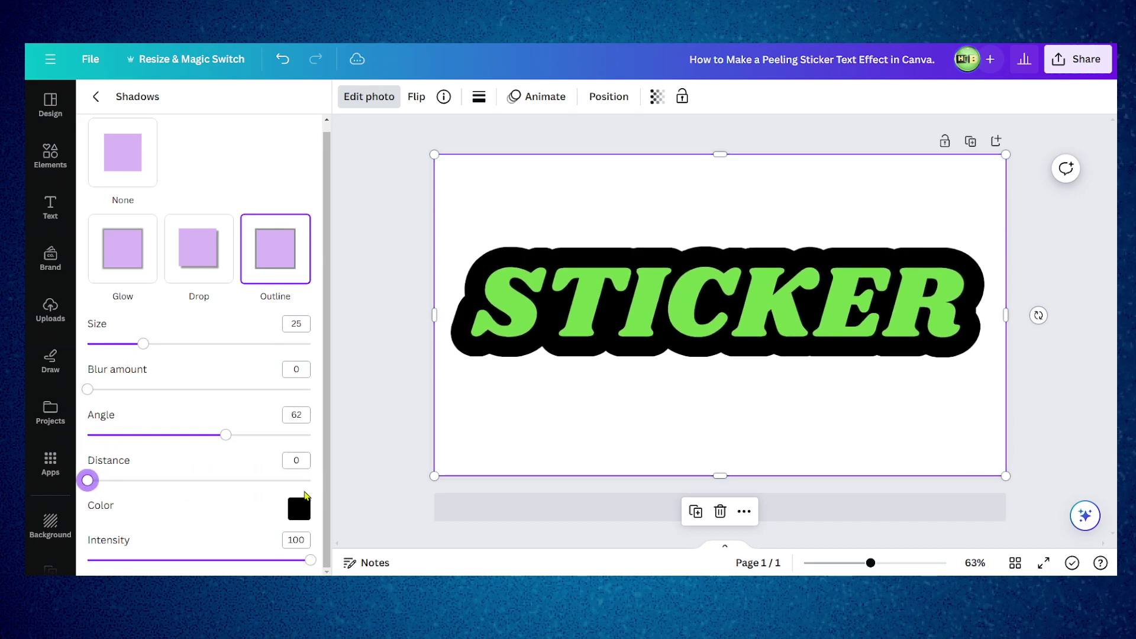
Set the outline shadow's color to red #FF0000 and its size to 22.
{"action": "left_click", "coordinate": [302, 502]}
{"action": "left_click_drag", "start_coordinate": [321, 421], "coordinate": [542, 344]}
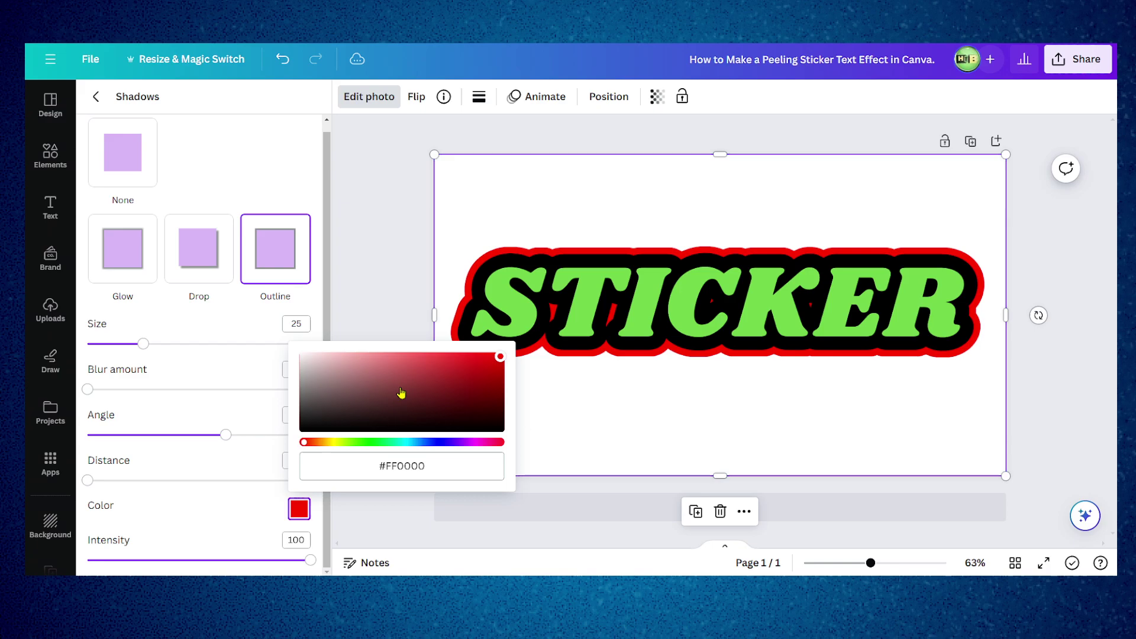
{"action": "left_click", "coordinate": [210, 410]}
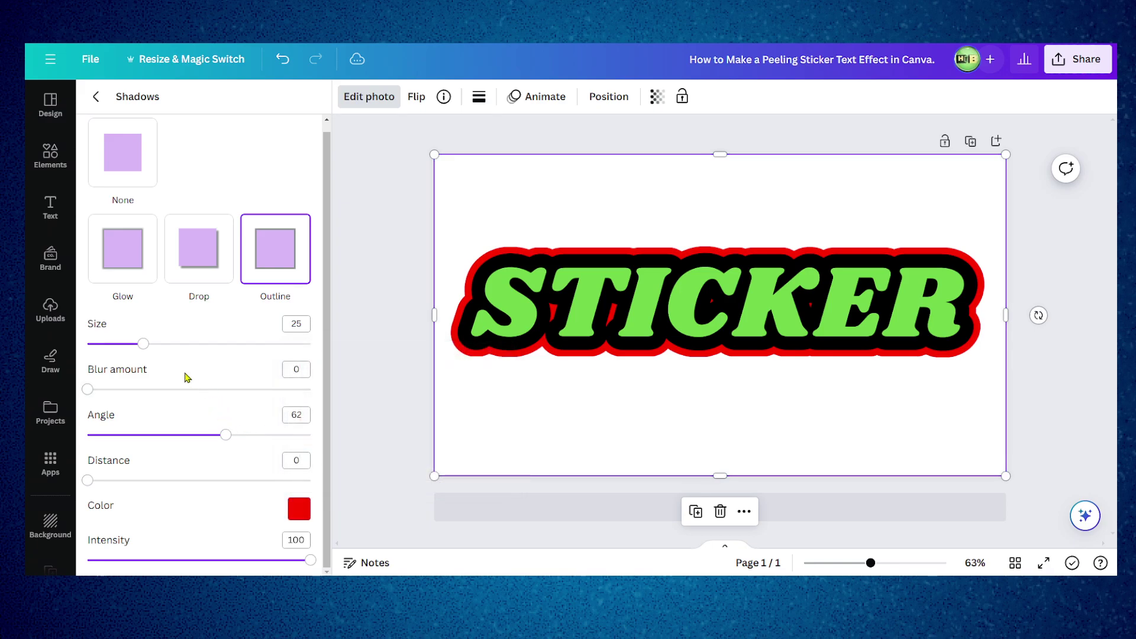
{"action": "mouse_move", "coordinate": [142, 345]}
{"action": "left_mouse_down"}
{"action": "mouse_move", "coordinate": [348, 349]}
{"action": "mouse_move", "coordinate": [124, 346]}
{"action": "mouse_move", "coordinate": [160, 343]}
{"action": "mouse_move", "coordinate": [137, 346]}
{"action": "left_mouse_up"}
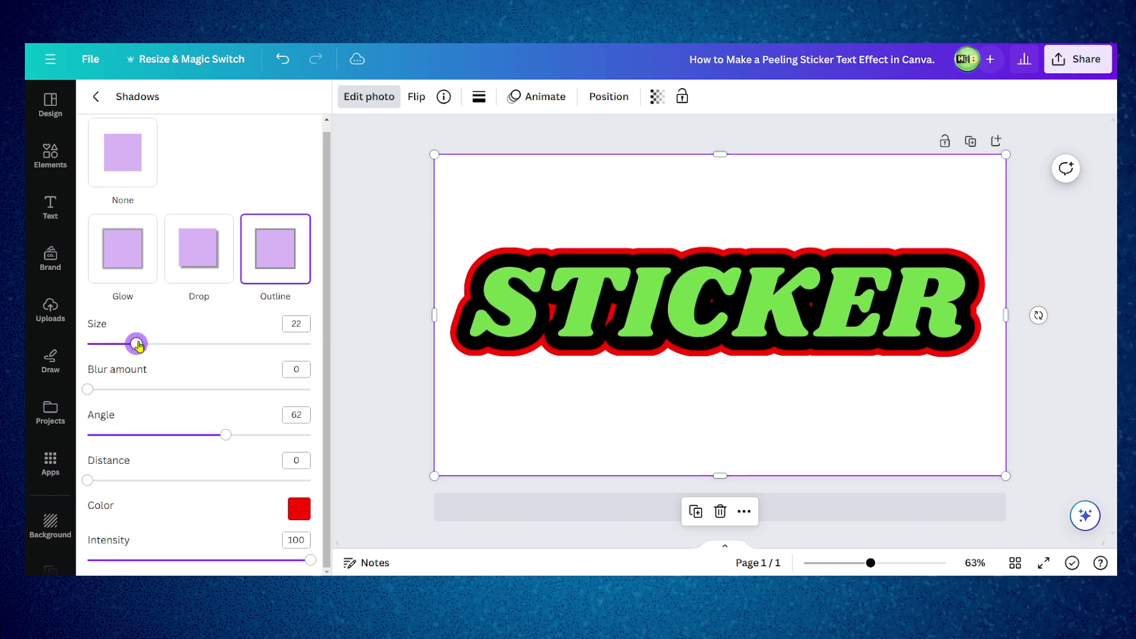
{"action": "left_click_drag", "start_coordinate": [666, 302], "coordinate": [666, 302]}
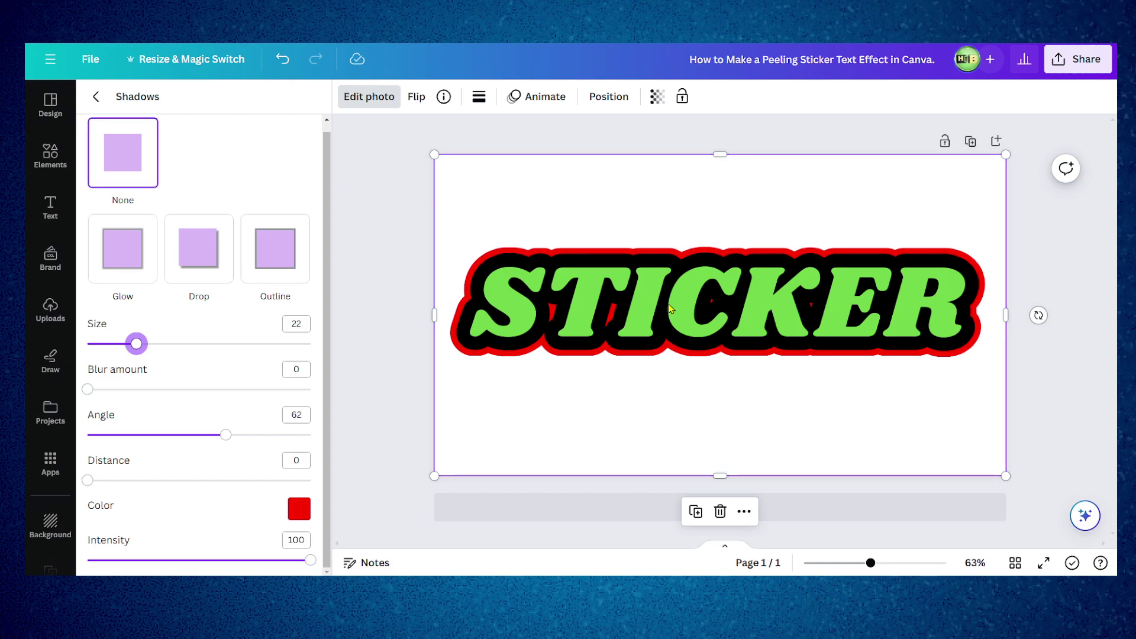
Move the STICKER image slightly down on the page.
{"action": "left_click", "coordinate": [56, 170]}
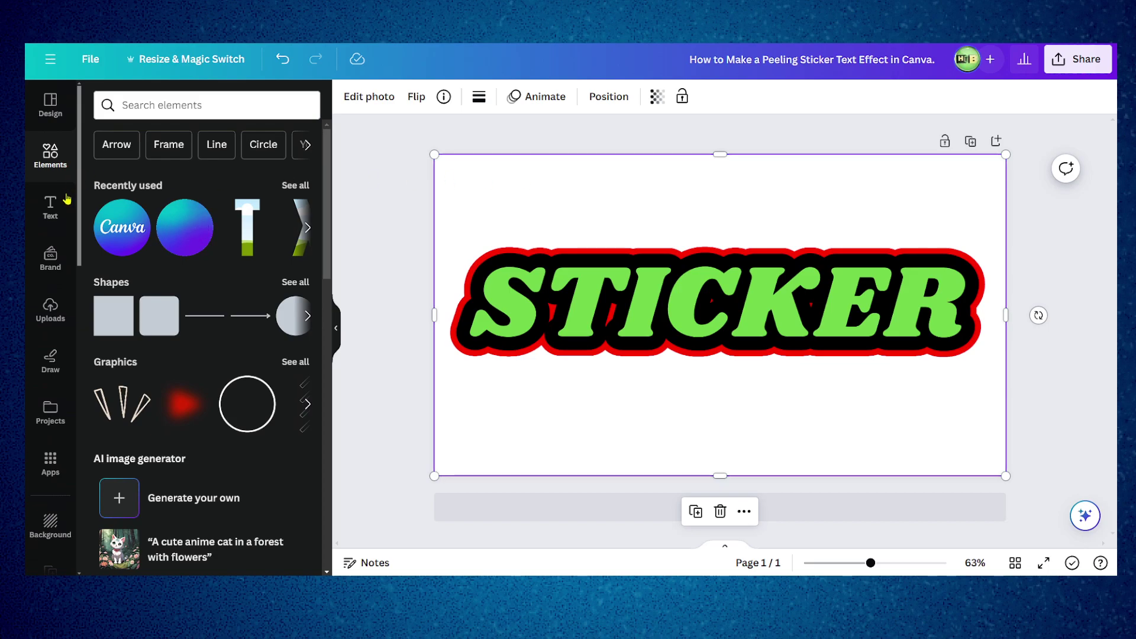
{"action": "left_click", "coordinate": [391, 209]}
{"action": "left_click", "coordinate": [514, 230]}
{"action": "mouse_move", "coordinate": [506, 219]}
{"action": "left_mouse_down"}
{"action": "mouse_move", "coordinate": [509, 208]}
{"action": "mouse_move", "coordinate": [507, 226]}
{"action": "left_mouse_up"}
Give the page background a gradient fill with the radial style.
{"action": "left_click", "coordinate": [422, 133]}
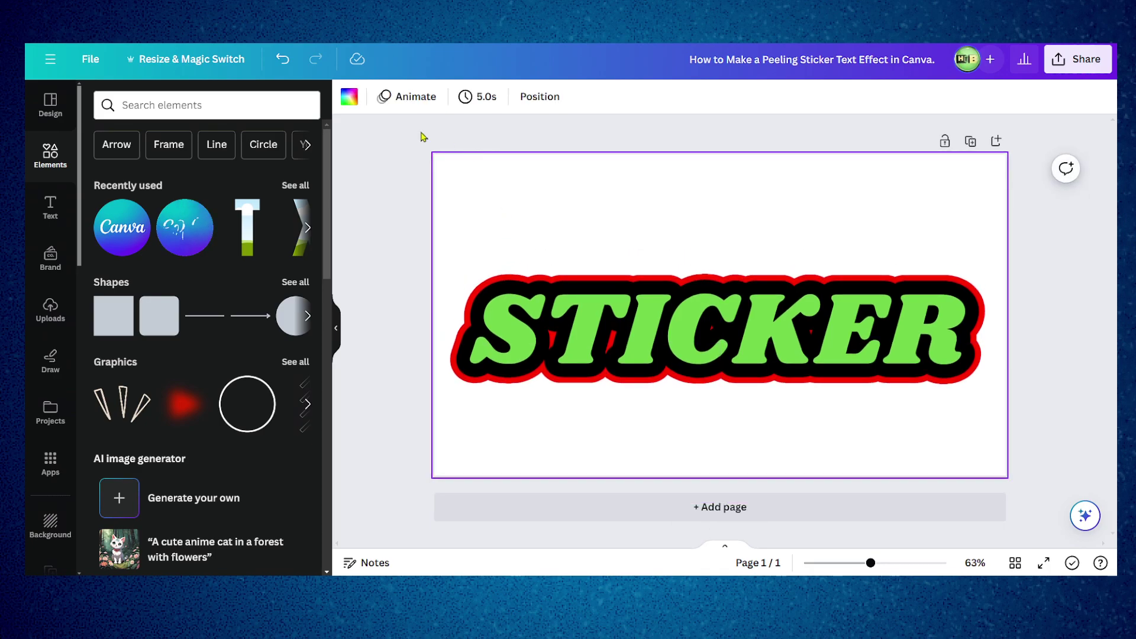
{"action": "left_click", "coordinate": [349, 101]}
{"action": "left_click", "coordinate": [105, 186]}
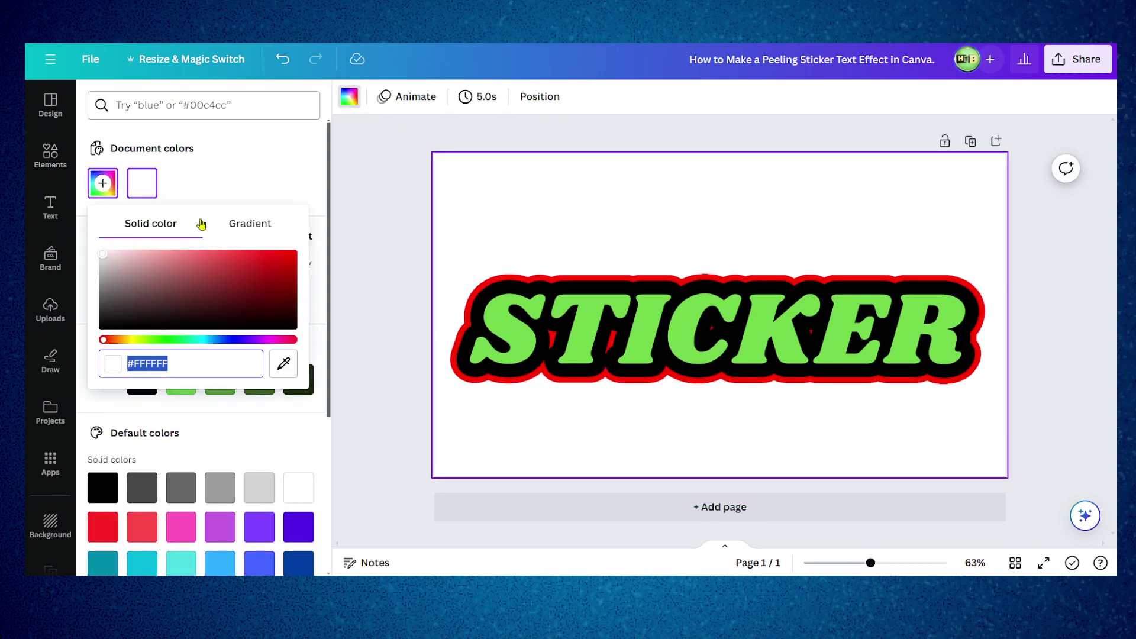
{"action": "left_click", "coordinate": [229, 223]}
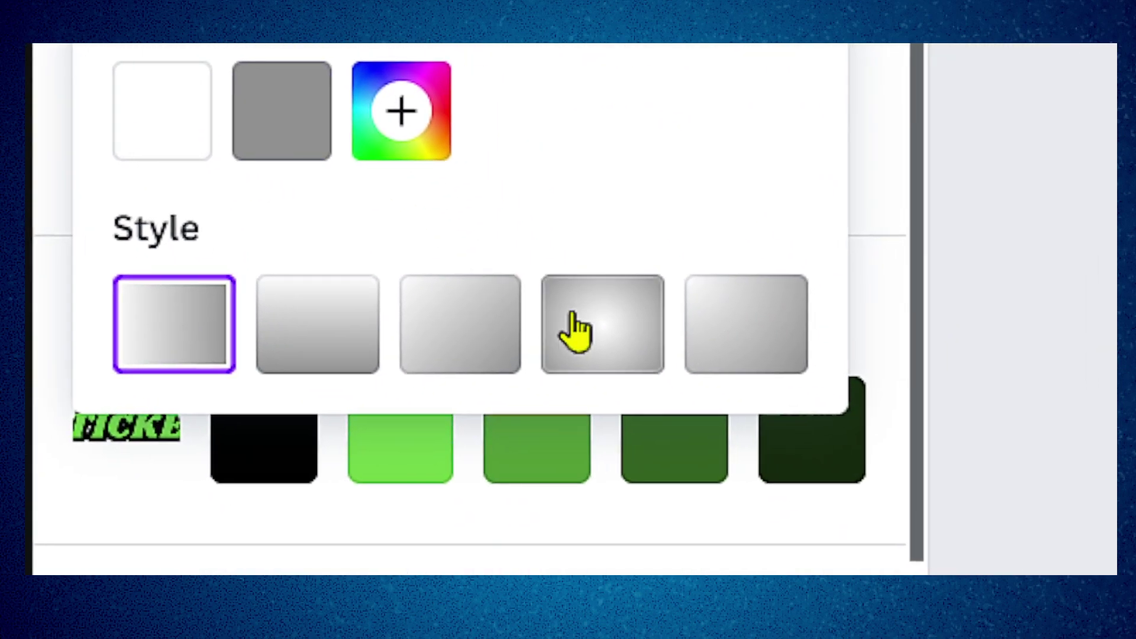
{"action": "left_click", "coordinate": [746, 553]}
Change the gradient's gray outer color to dark blue.
{"action": "left_click", "coordinate": [476, 371]}
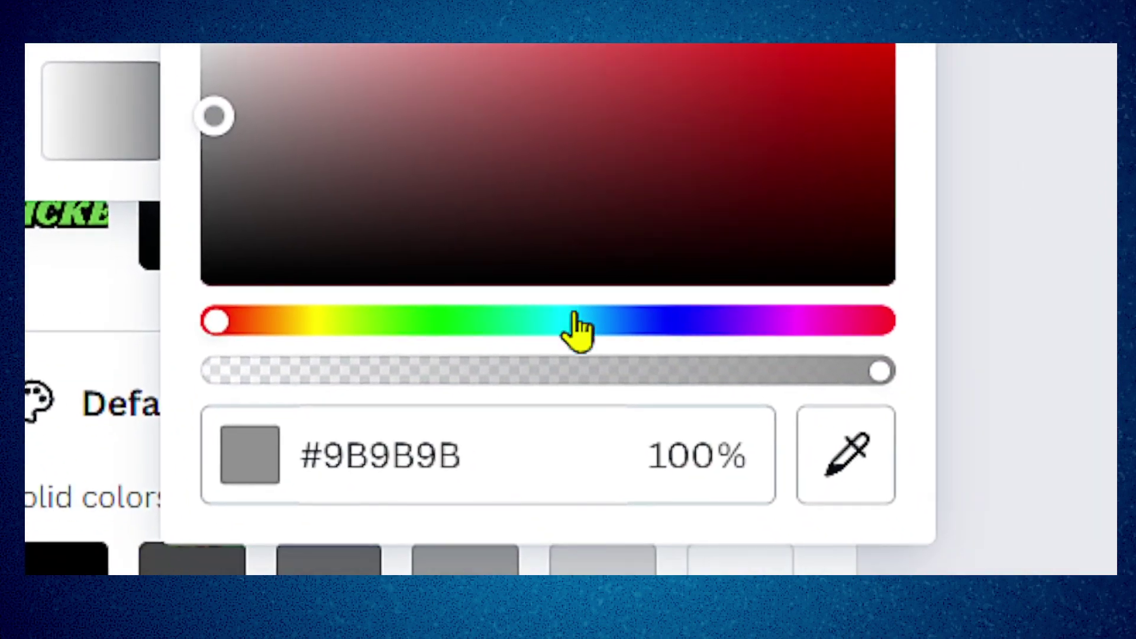
{"action": "left_click_drag", "start_coordinate": [791, 527], "coordinate": [867, 528]}
{"action": "left_click_drag", "start_coordinate": [593, 349], "coordinate": [549, 348]}
{"action": "left_click_drag", "start_coordinate": [594, 299], "coordinate": [883, 280]}
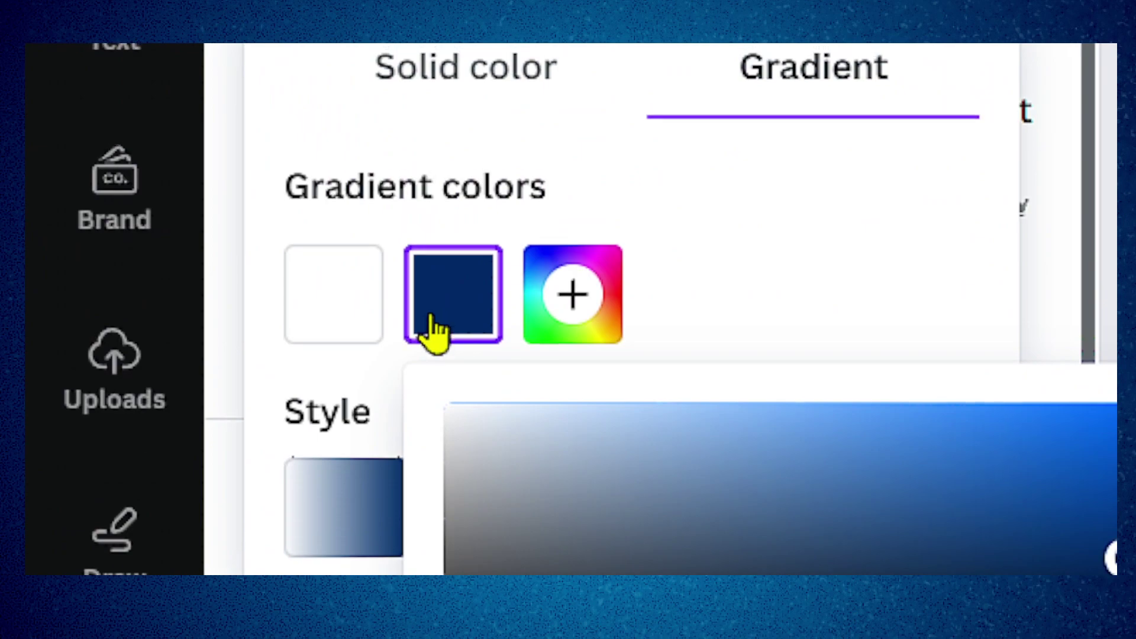
Set the background gradient's white center color to light blue and darken its outer color to #001227.
{"action": "left_click", "coordinate": [336, 296]}
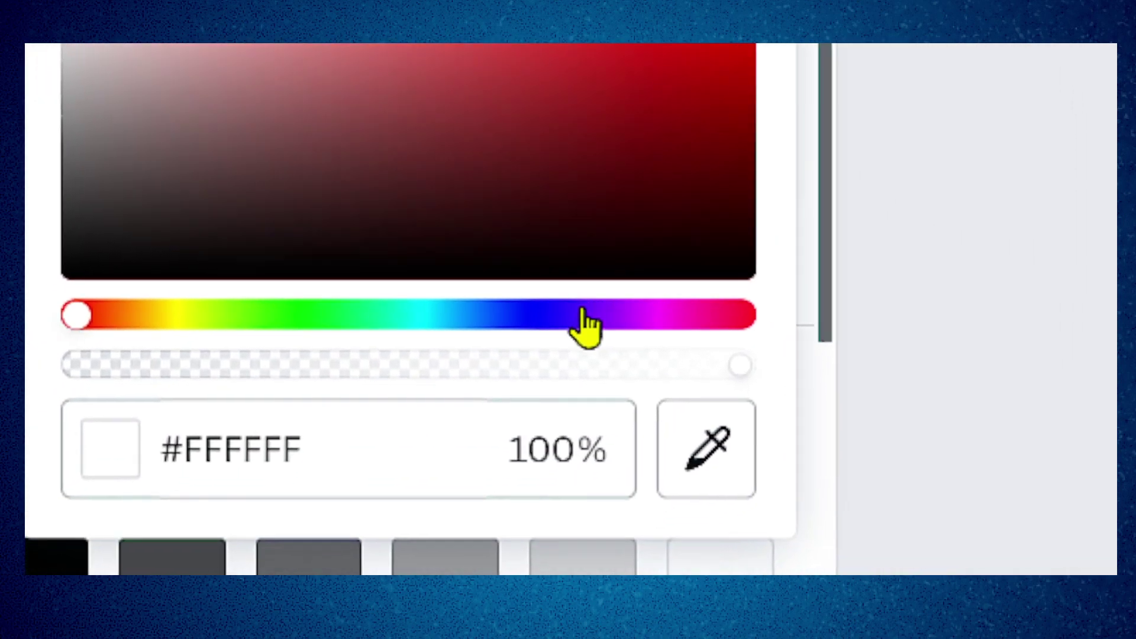
{"action": "left_click", "coordinate": [551, 374]}
{"action": "left_click_drag", "start_coordinate": [747, 77], "coordinate": [483, 32]}
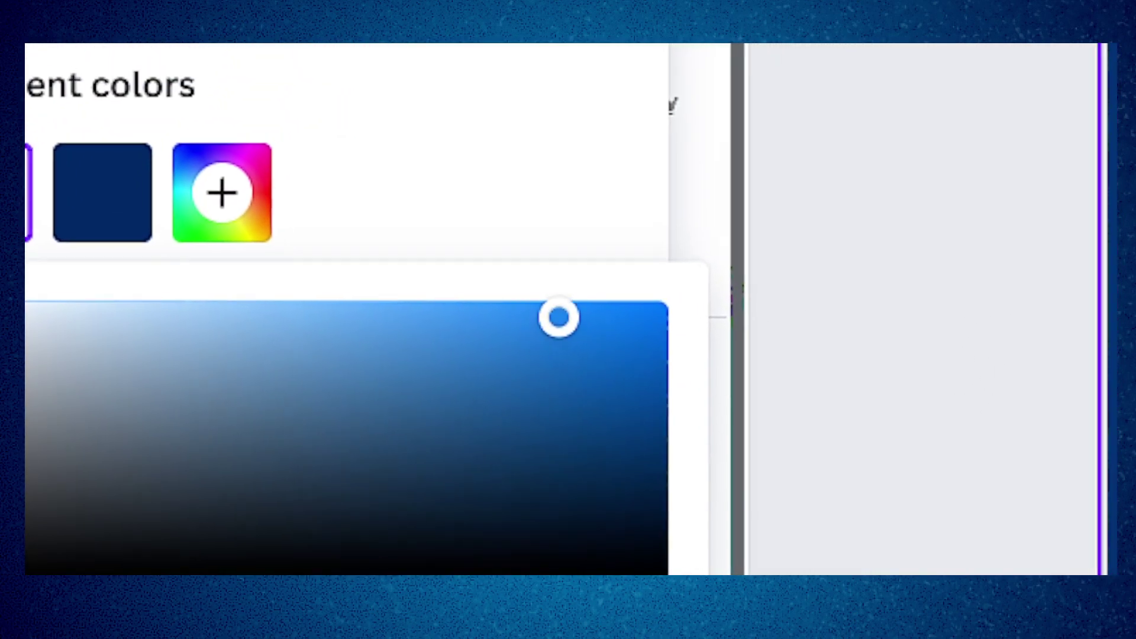
{"action": "left_click_drag", "start_coordinate": [577, 315], "coordinate": [795, 330]}
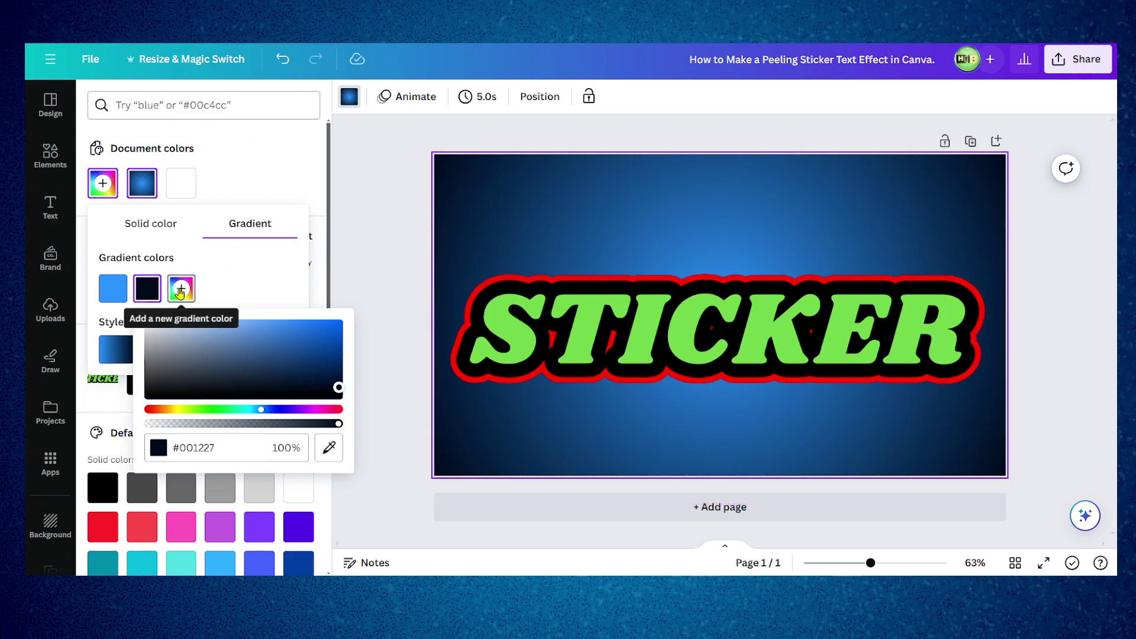
{"action": "left_click", "coordinate": [247, 278]}
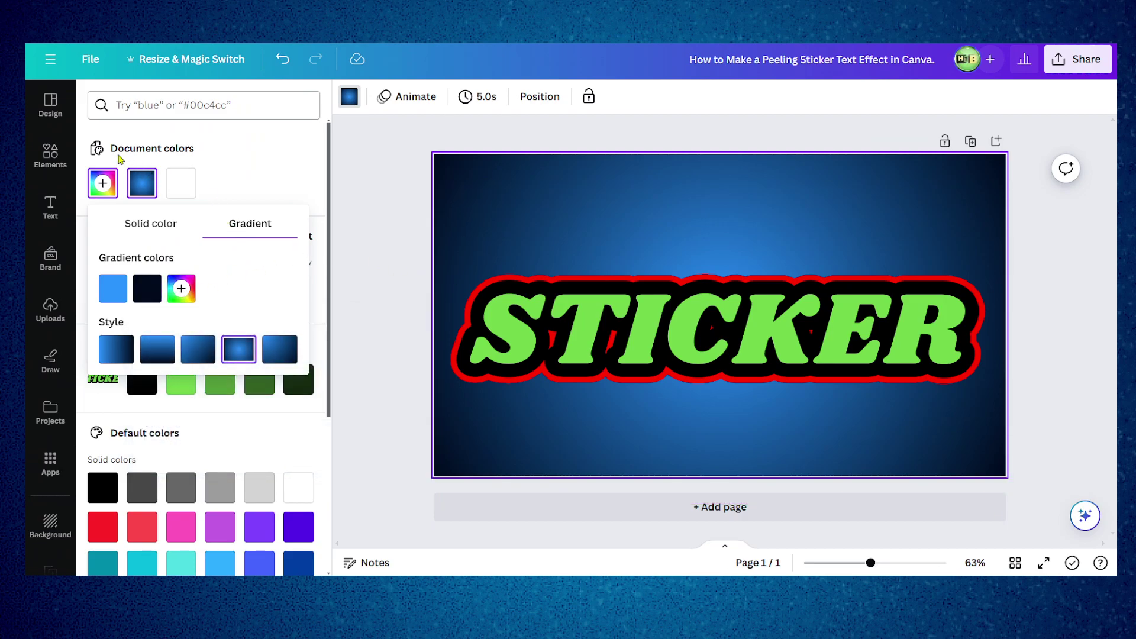
Search the elements library for "PAPER CURL".
{"action": "left_click", "coordinate": [50, 155]}
{"action": "left_click", "coordinate": [143, 105]}
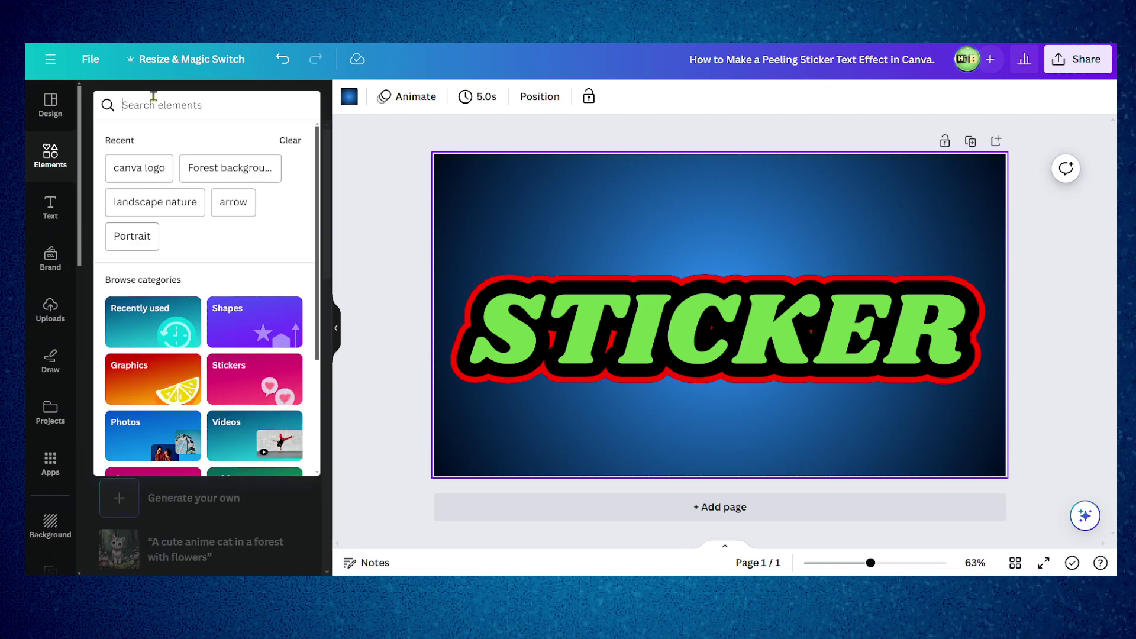
{"action": "type", "text": "PAPER CU"}
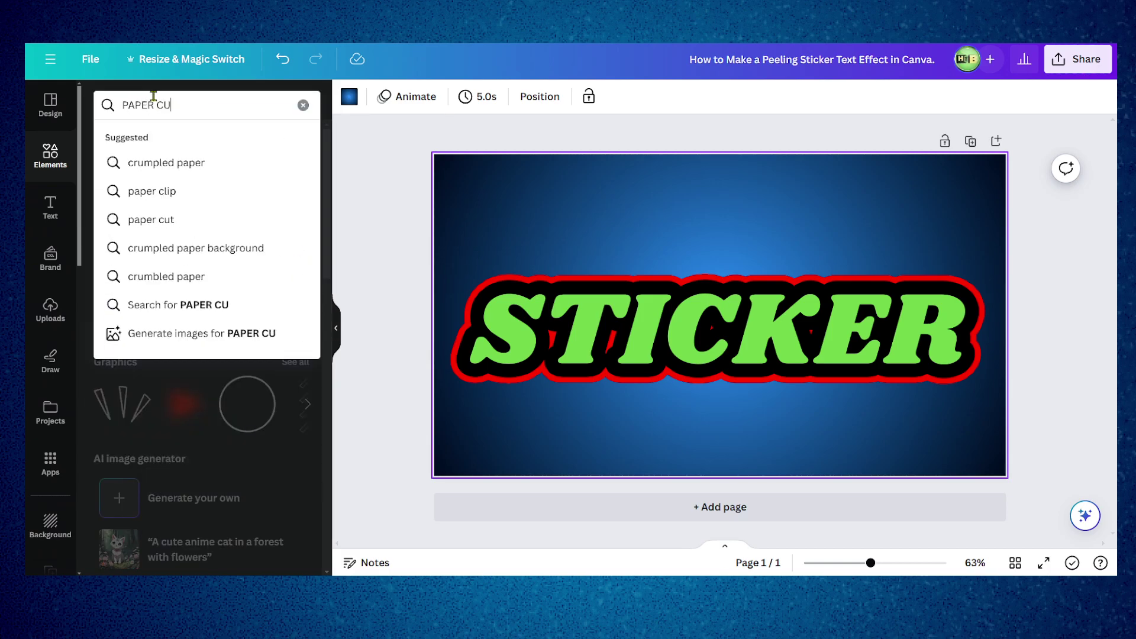
{"action": "type", "text": "RL"}
{"action": "key", "text": "Return"}
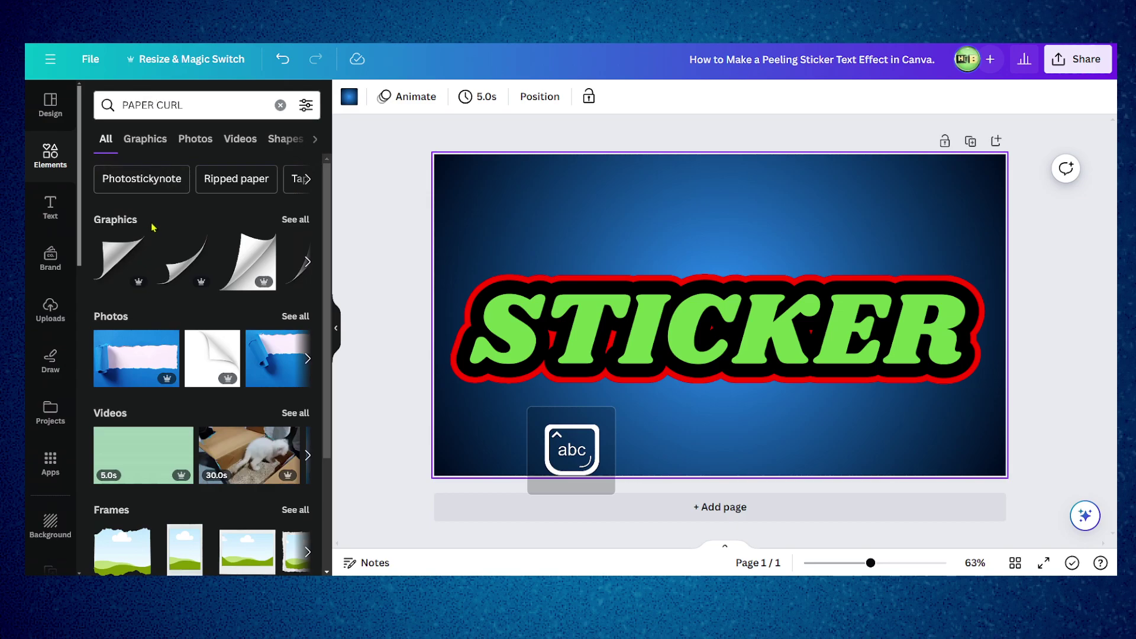
Add the first paper curl graphic, scale it down and position it over the letter R of STICKER.
{"action": "left_click", "coordinate": [131, 263]}
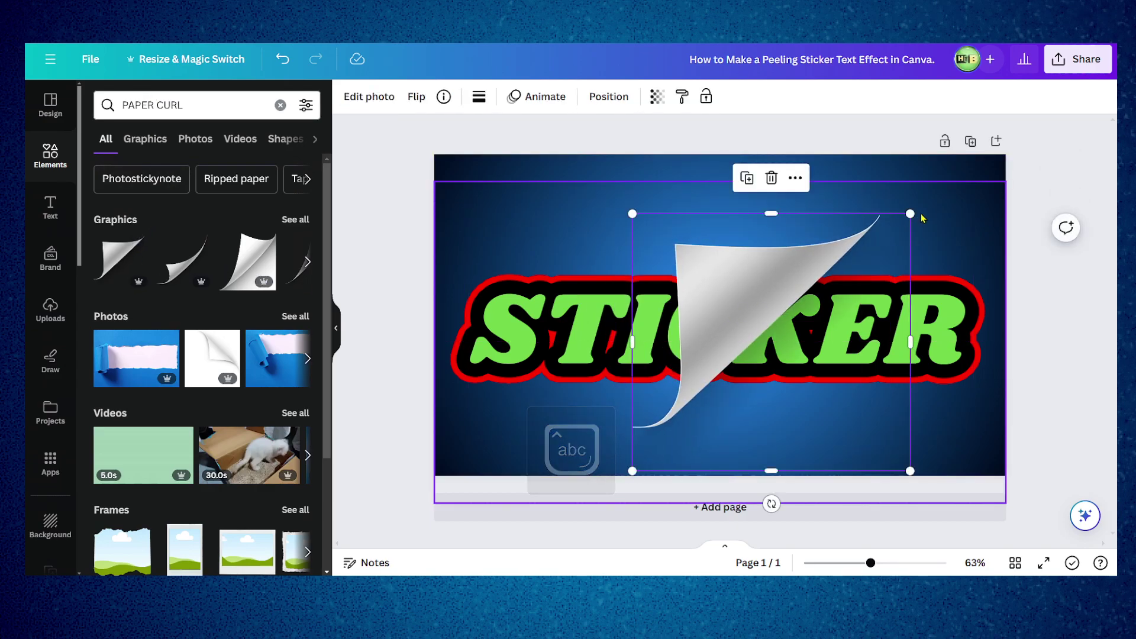
{"action": "left_click_drag", "start_coordinate": [918, 216], "coordinate": [978, 290]}
{"action": "left_click", "coordinate": [900, 262]}
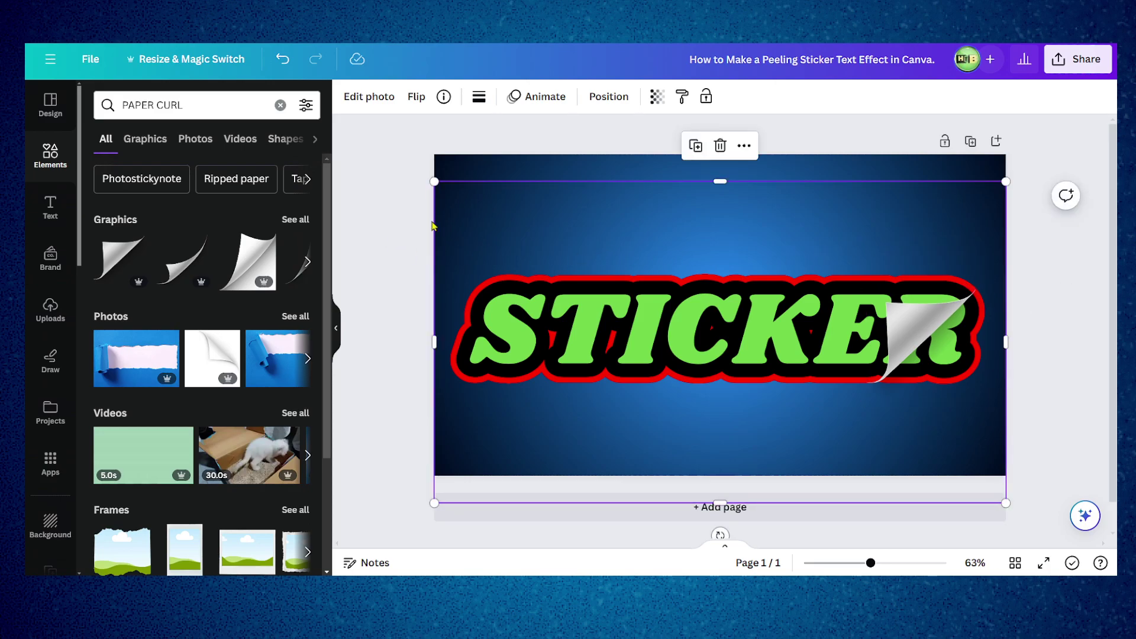
Change the page background from the radial gradient to solid blue #369EFF.
{"action": "left_click", "coordinate": [477, 168]}
{"action": "left_click", "coordinate": [349, 96]}
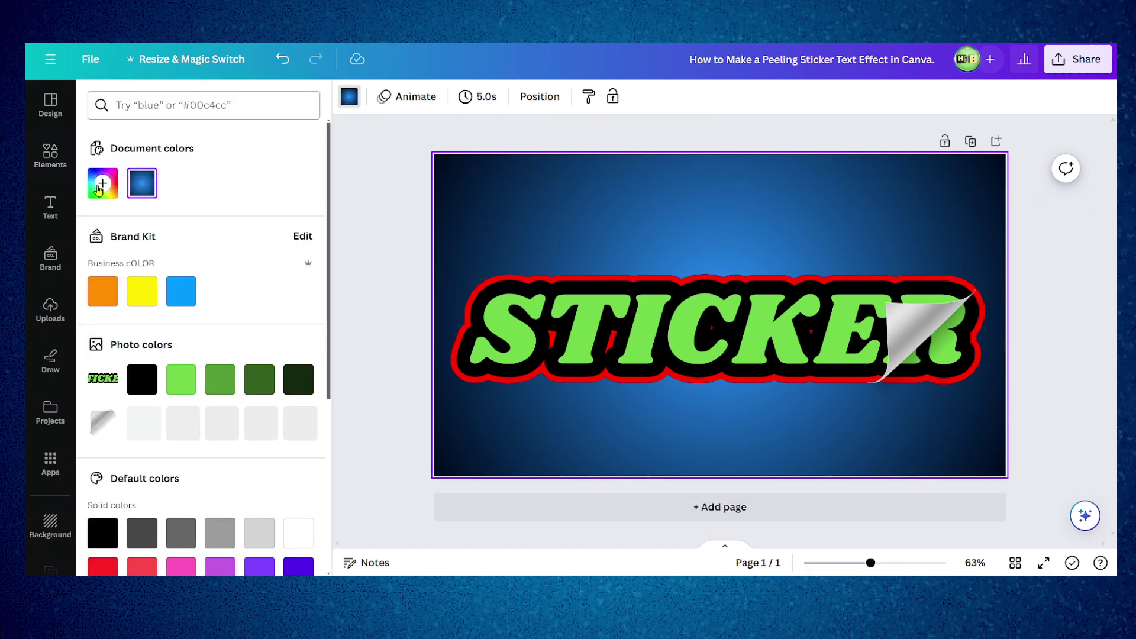
{"action": "left_click", "coordinate": [142, 183]}
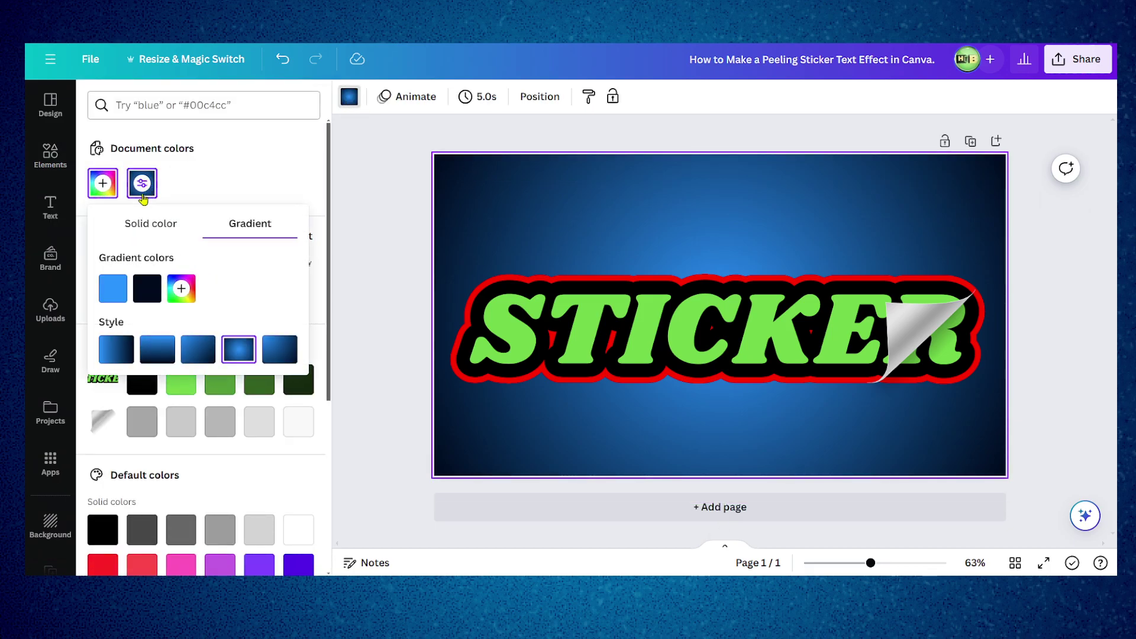
{"action": "left_click", "coordinate": [142, 223]}
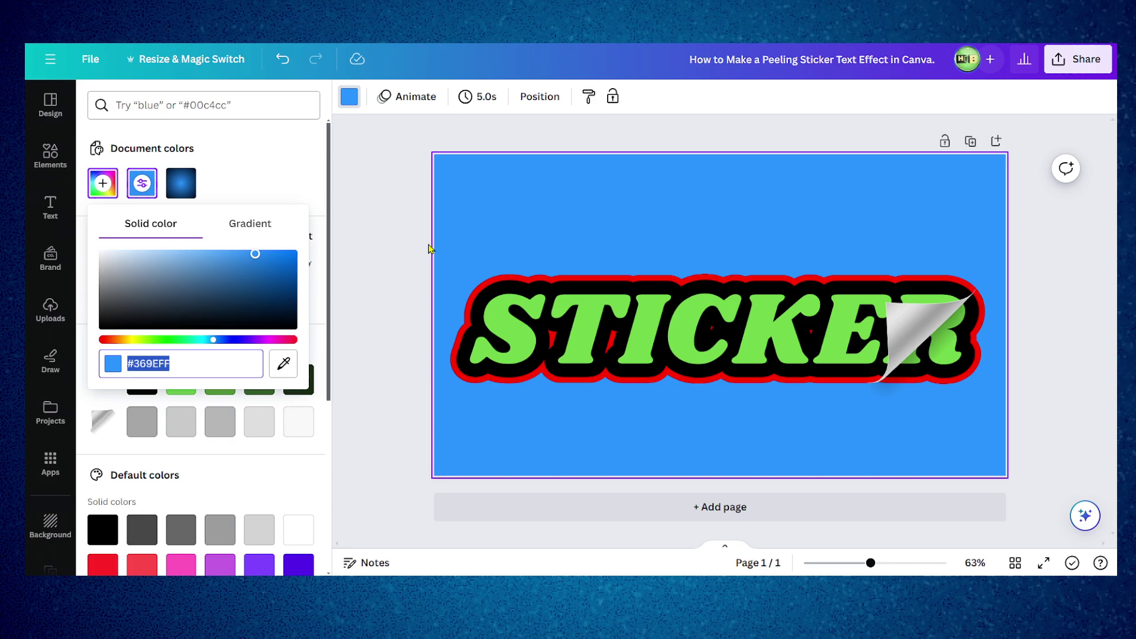
Add a square shape, then rotate, stretch and place it along the curl's diagonal edge to cover the lower part of the letter R.
{"action": "left_click", "coordinate": [56, 170]}
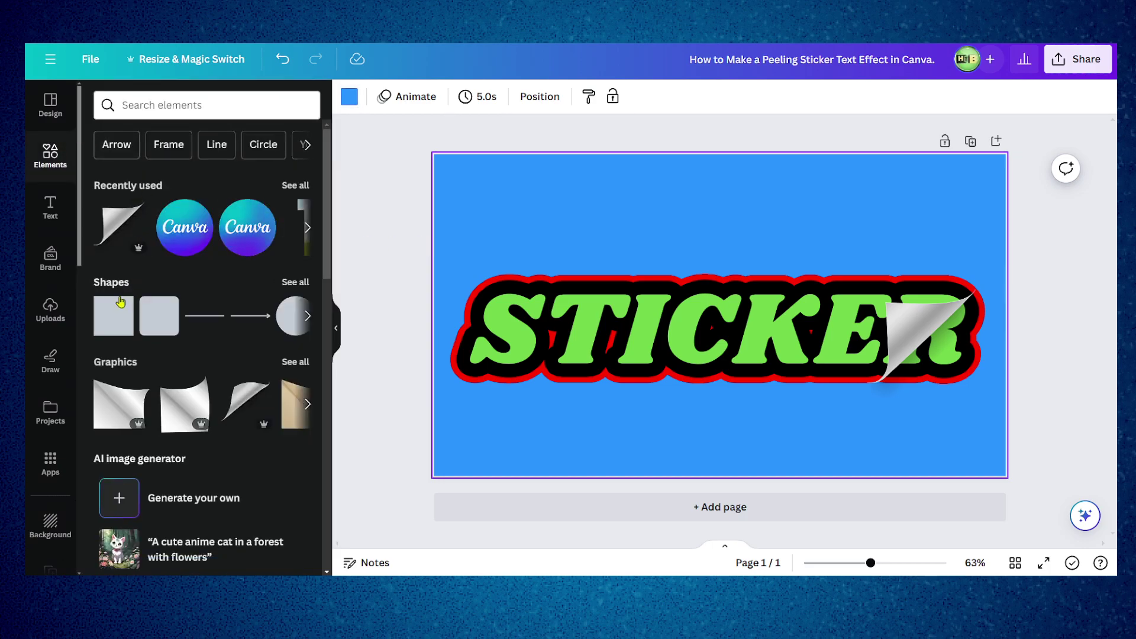
{"action": "left_click", "coordinate": [115, 322]}
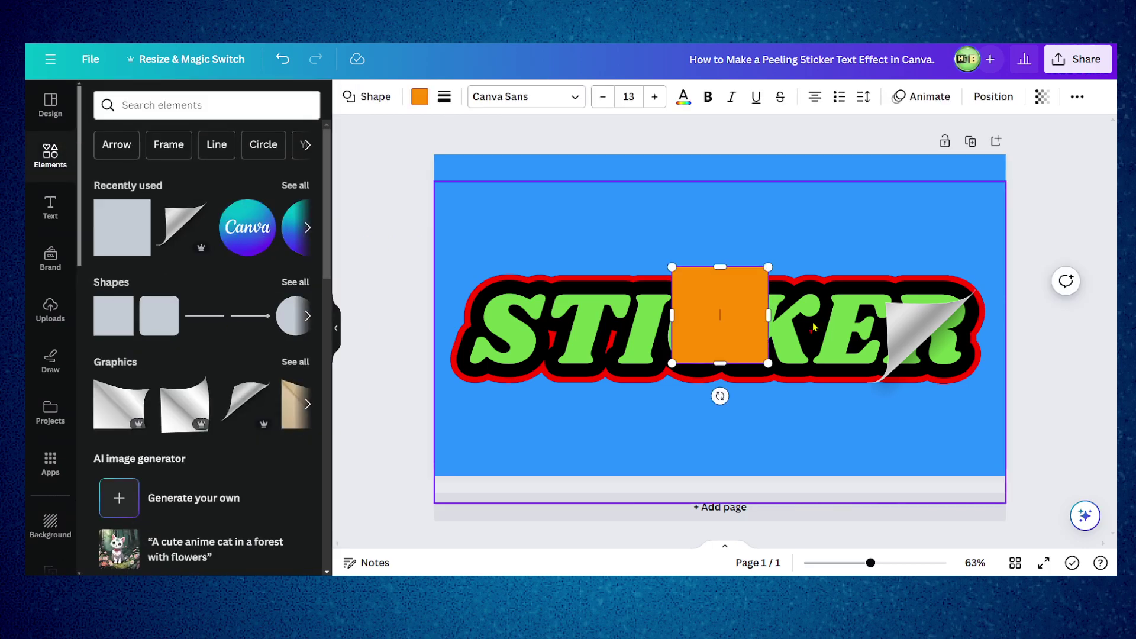
{"action": "left_click_drag", "start_coordinate": [708, 358], "coordinate": [799, 315]}
{"action": "left_click_drag", "start_coordinate": [812, 353], "coordinate": [755, 329]}
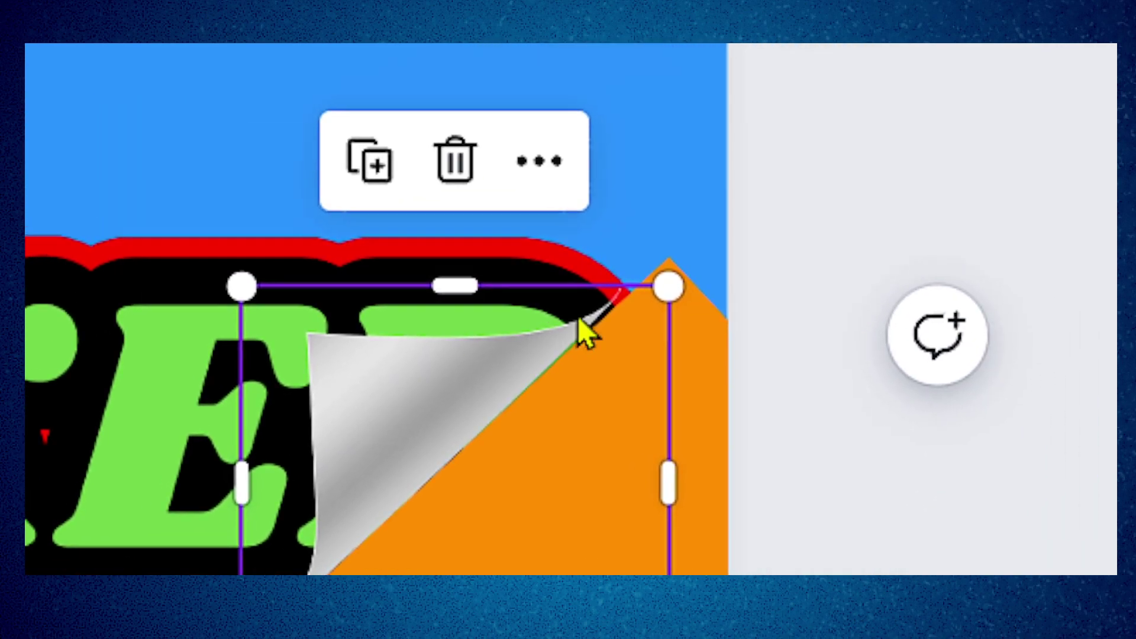
{"action": "mouse_move", "coordinate": [671, 311]}
{"action": "left_mouse_down"}
{"action": "mouse_move", "coordinate": [684, 307]}
{"action": "mouse_move", "coordinate": [674, 310]}
{"action": "left_mouse_up"}
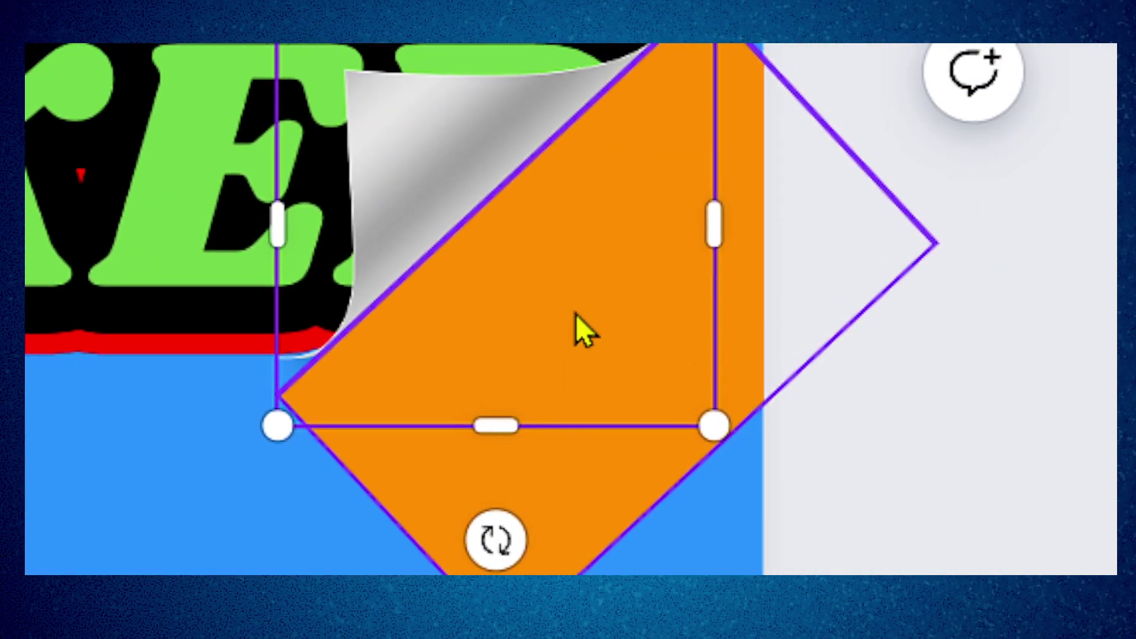
Recolor the orange rectangle to #369EFF by sampling the blue page background.
{"action": "left_click", "coordinate": [540, 562]}
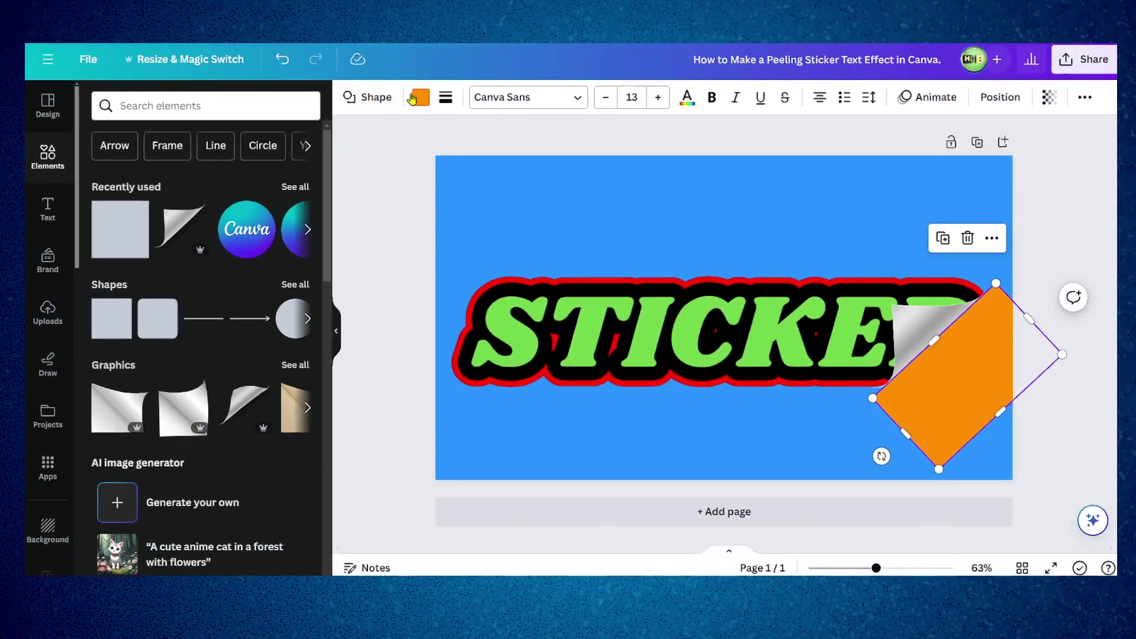
{"action": "left_click", "coordinate": [420, 96]}
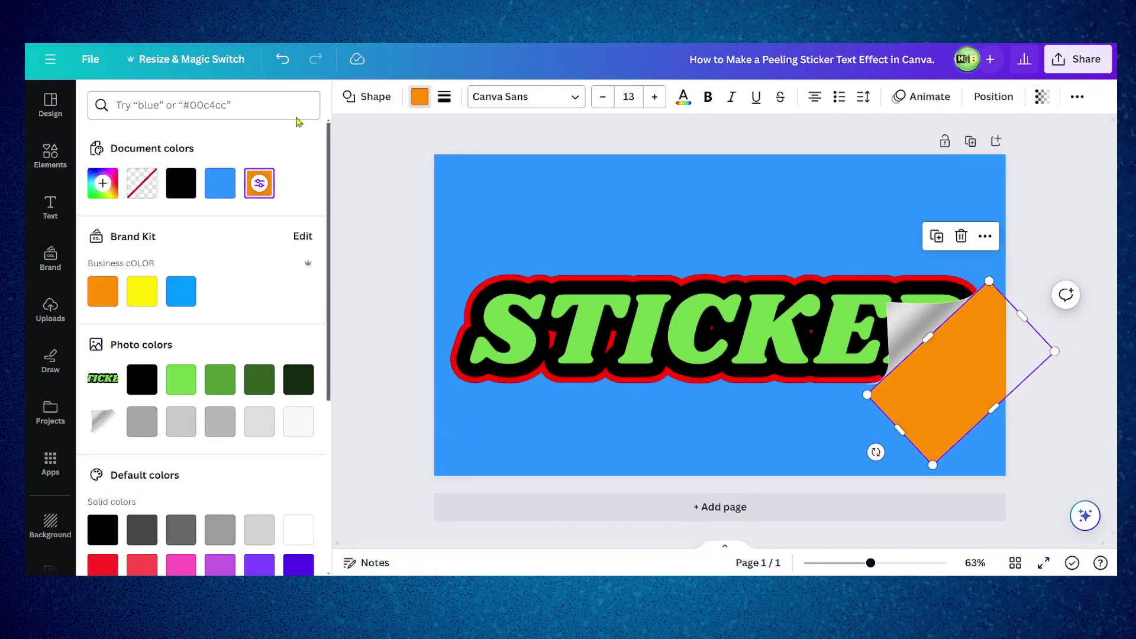
{"action": "left_click", "coordinate": [114, 186]}
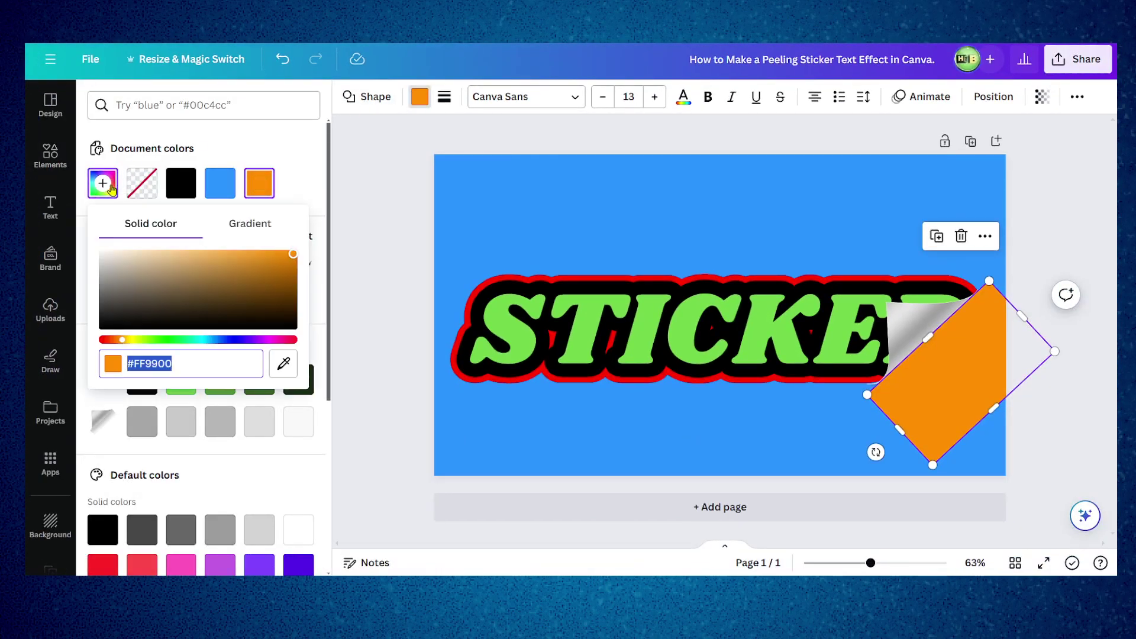
{"action": "left_click", "coordinate": [284, 365]}
{"action": "left_click", "coordinate": [574, 237]}
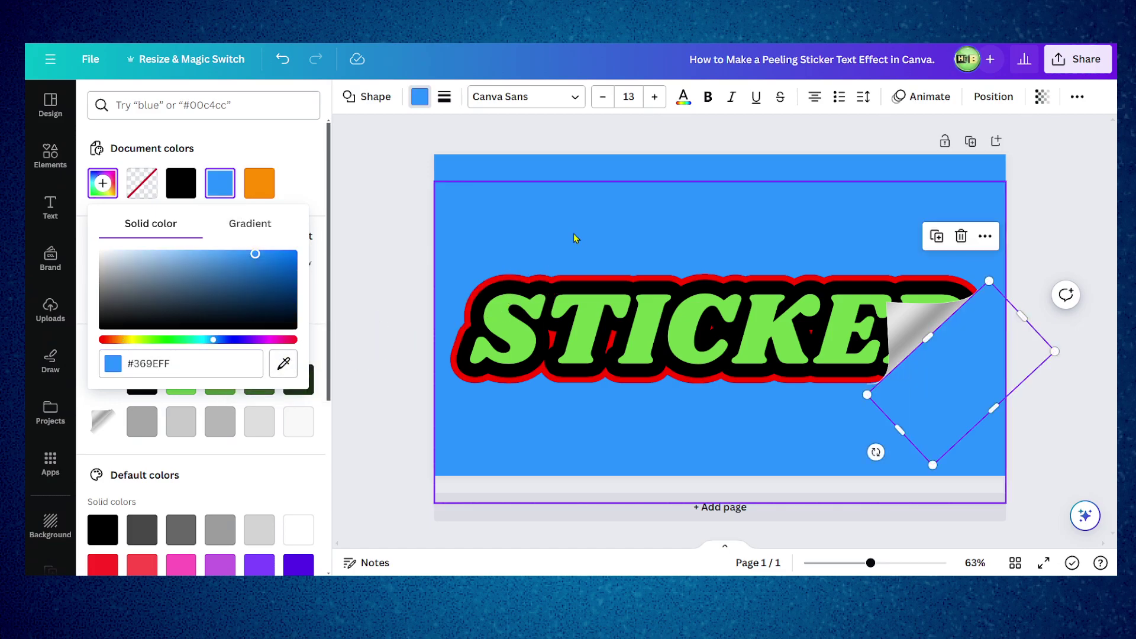
{"action": "left_click", "coordinate": [713, 234]}
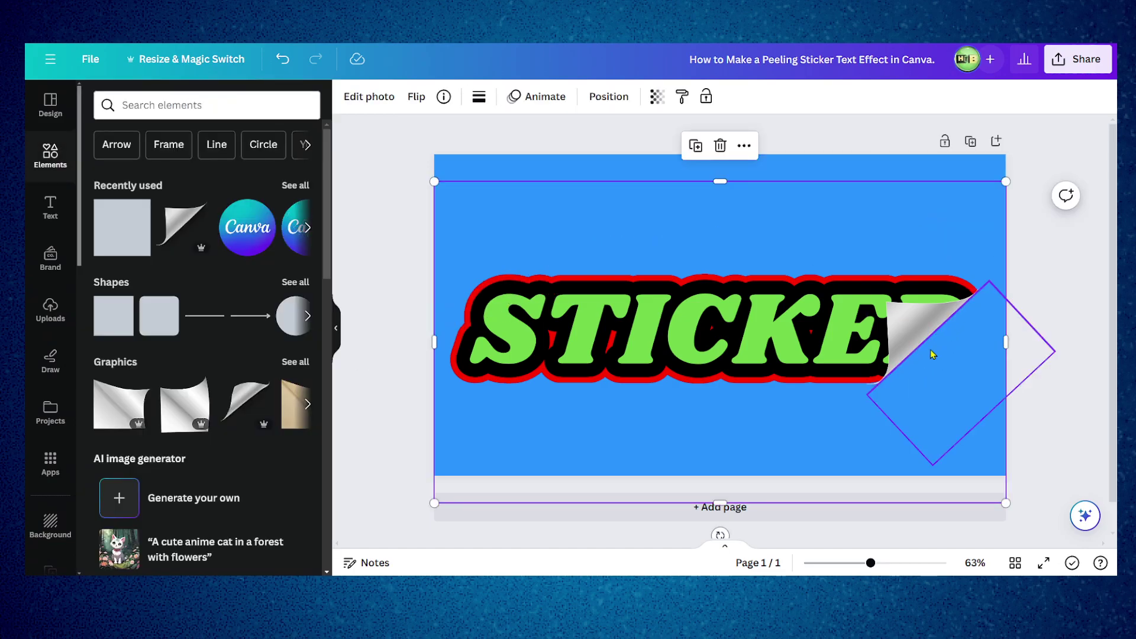
Group the blue rectangle, the paper curl and the STICKER image together.
{"action": "right_click", "coordinate": [957, 343]}
{"action": "left_click", "coordinate": [964, 354]}
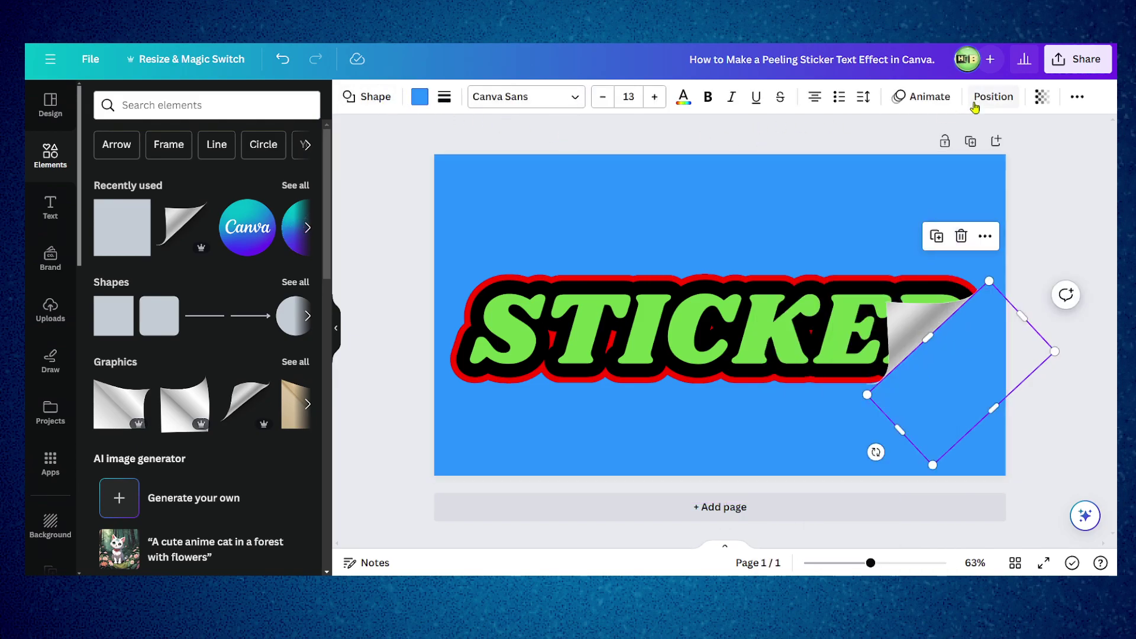
{"action": "left_click", "coordinate": [992, 96]}
{"action": "left_click", "coordinate": [264, 99]}
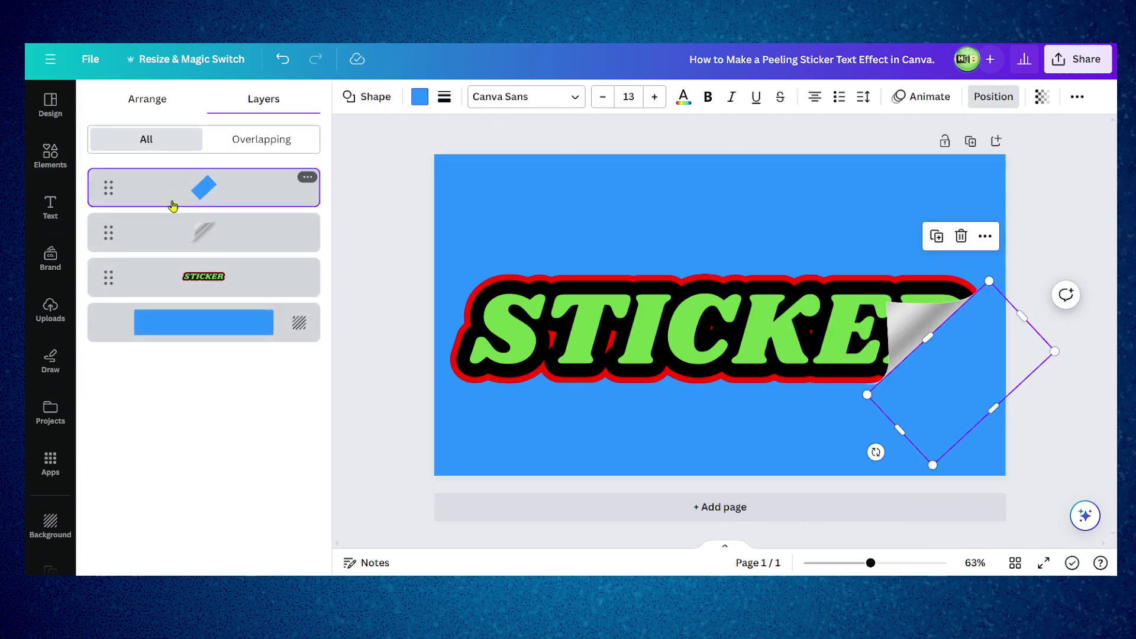
{"action": "left_click", "coordinate": [204, 230], "text": "shift"}
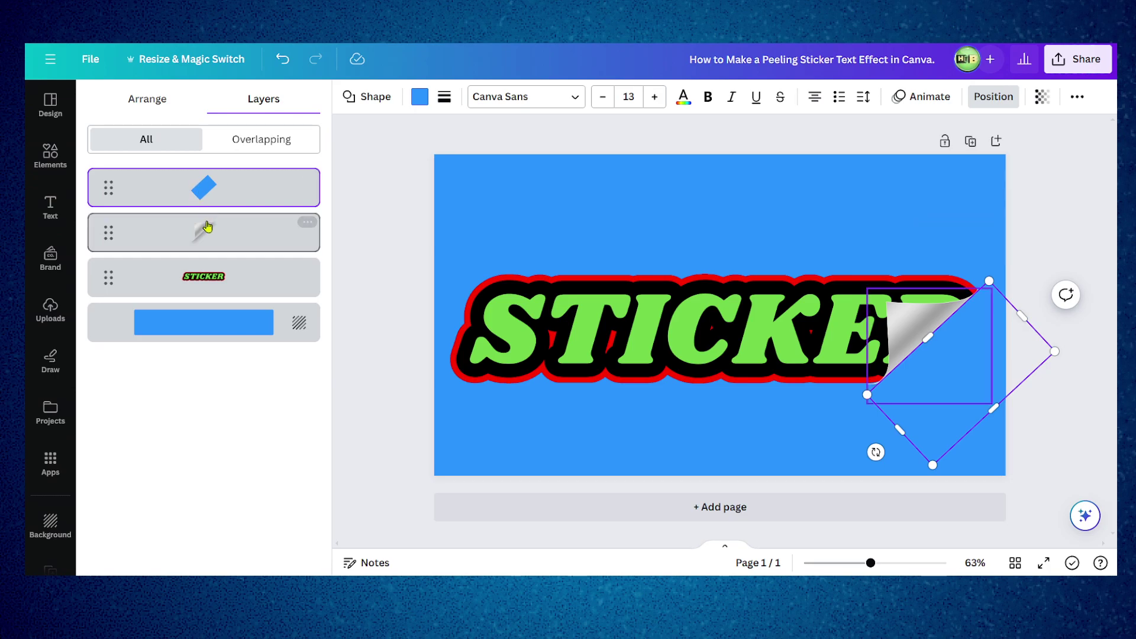
{"action": "left_click", "coordinate": [216, 273], "text": "shift"}
{"action": "right_click", "coordinate": [235, 239]}
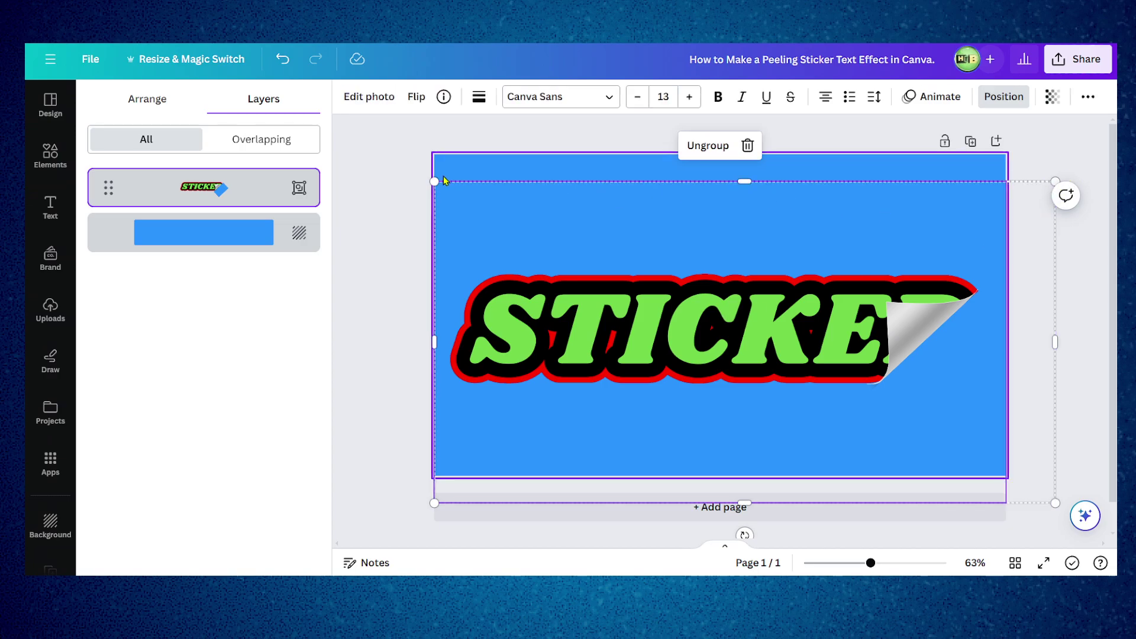
Rescale the grouped sticker and reposition it so the whole lettering is centered on the page.
{"action": "left_click_drag", "start_coordinate": [435, 181], "coordinate": [392, 144]}
{"action": "left_click_drag", "start_coordinate": [559, 273], "coordinate": [591, 271]}
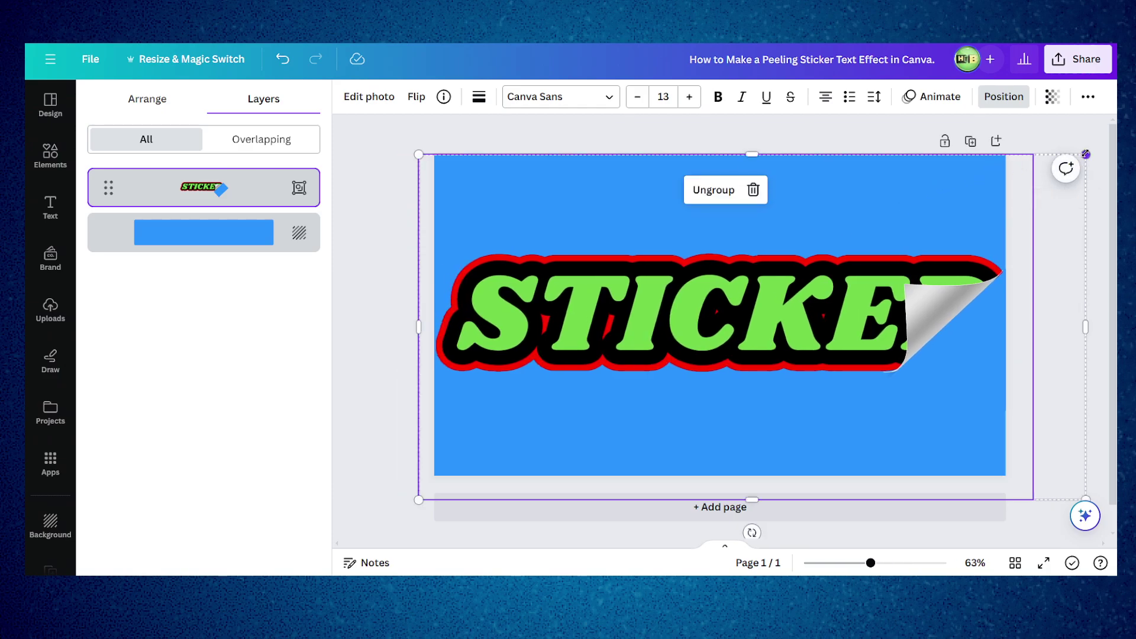
{"action": "left_click_drag", "start_coordinate": [1086, 154], "coordinate": [1042, 176]}
{"action": "mouse_move", "coordinate": [840, 328]}
{"action": "left_mouse_down"}
{"action": "mouse_move", "coordinate": [867, 318]}
{"action": "mouse_move", "coordinate": [858, 320]}
{"action": "left_mouse_up"}
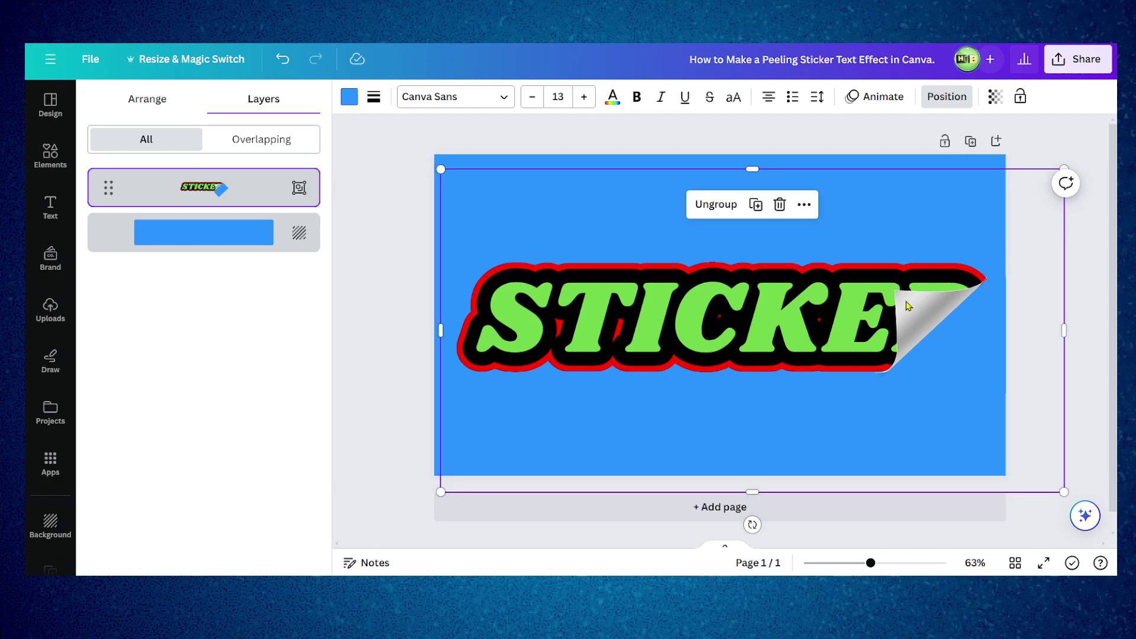
Ungroup the sticker into its rectangle, paper curl and STICKER image.
{"action": "right_click", "coordinate": [300, 195]}
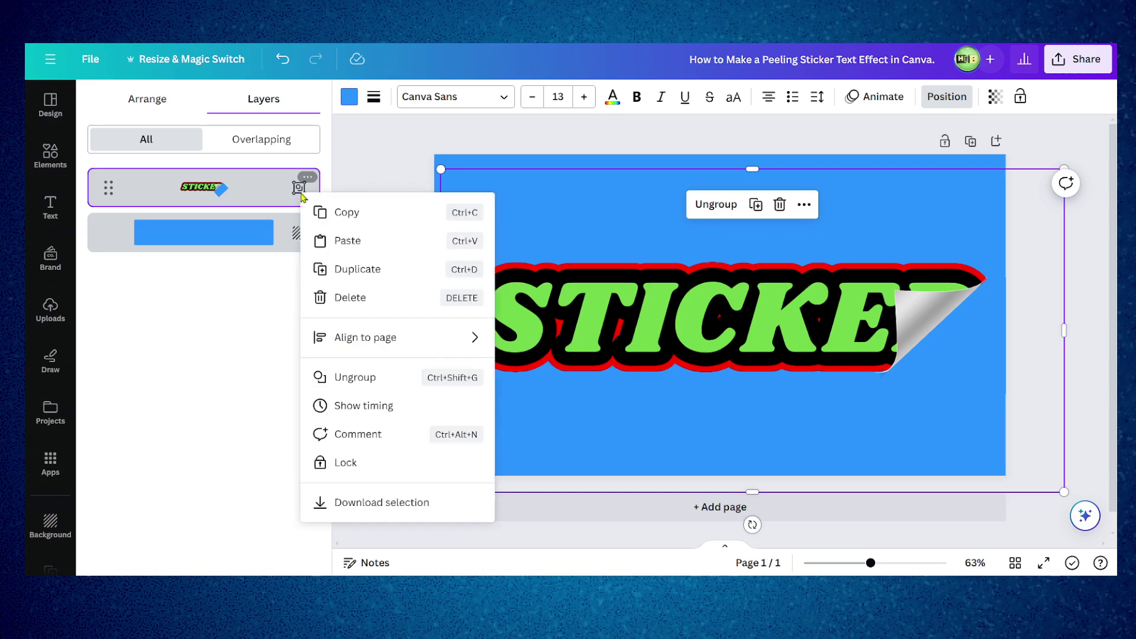
{"action": "left_click", "coordinate": [299, 196]}
{"action": "left_click", "coordinate": [307, 177]}
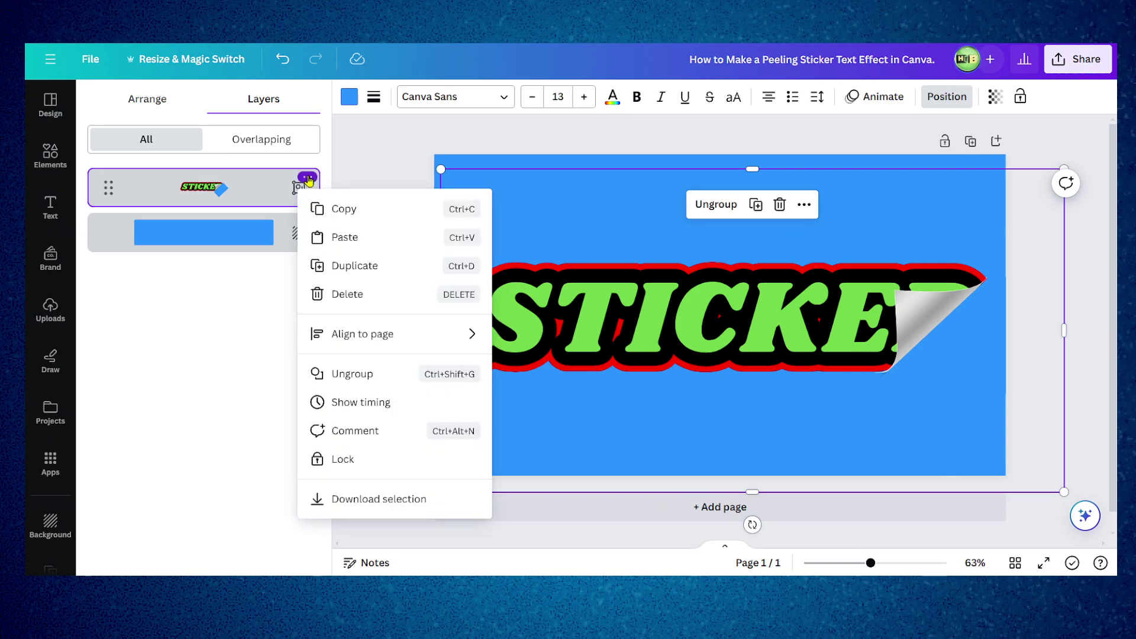
{"action": "left_click", "coordinate": [347, 374]}
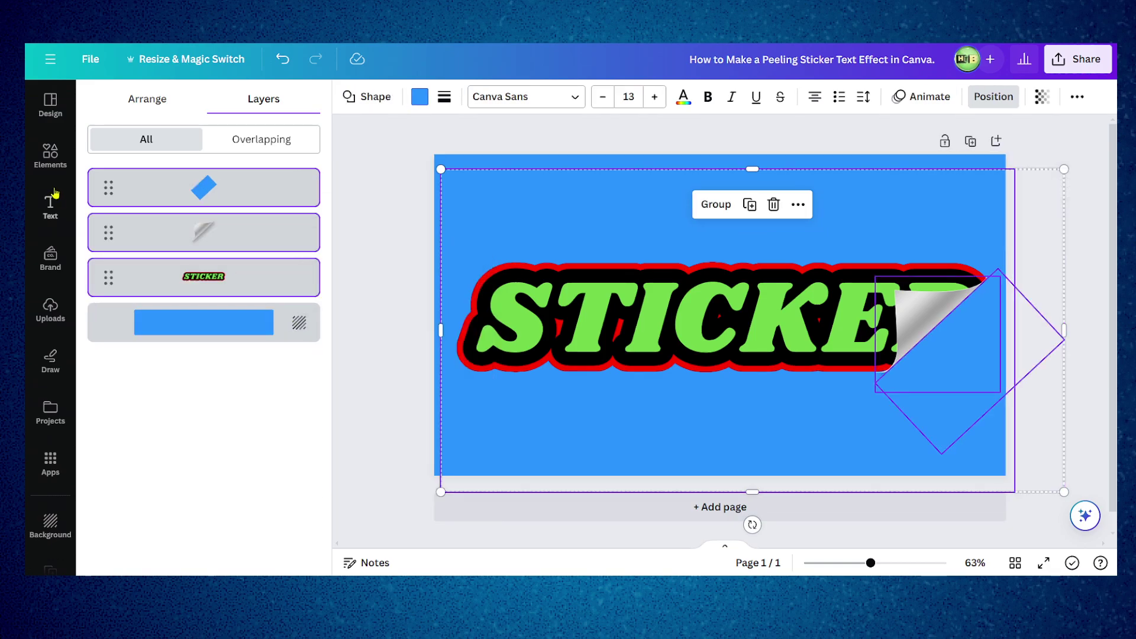
Search the elements library for "shadow".
{"action": "left_click", "coordinate": [52, 155]}
{"action": "left_click", "coordinate": [134, 100]}
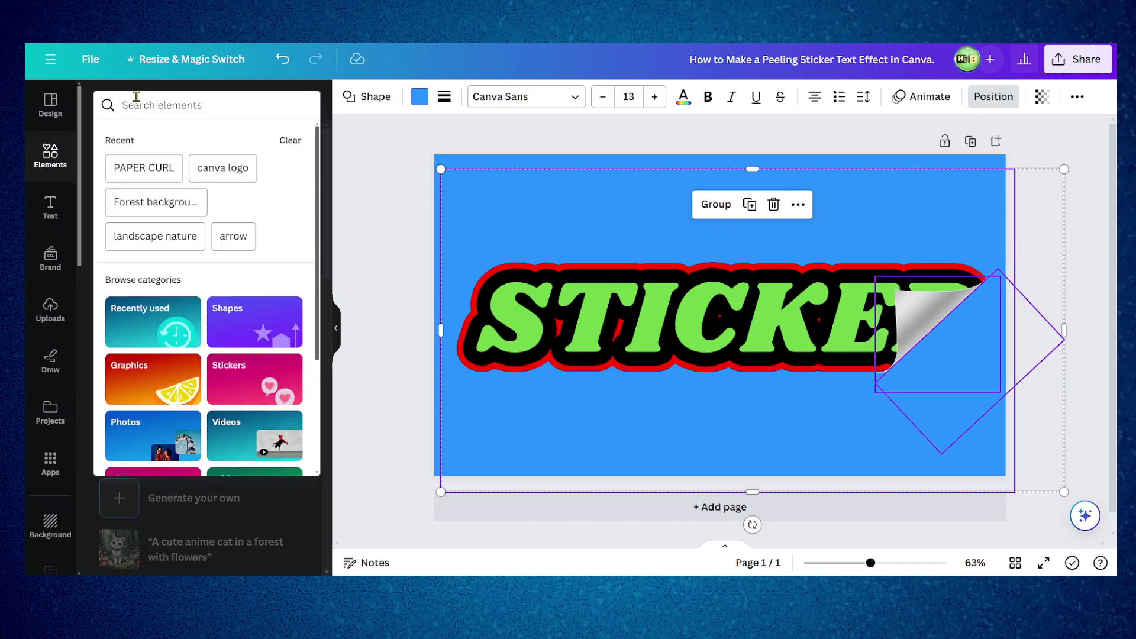
{"action": "type", "text": "d"}
{"action": "key", "text": "BackSpace"}
{"action": "type", "text": "shadow"}
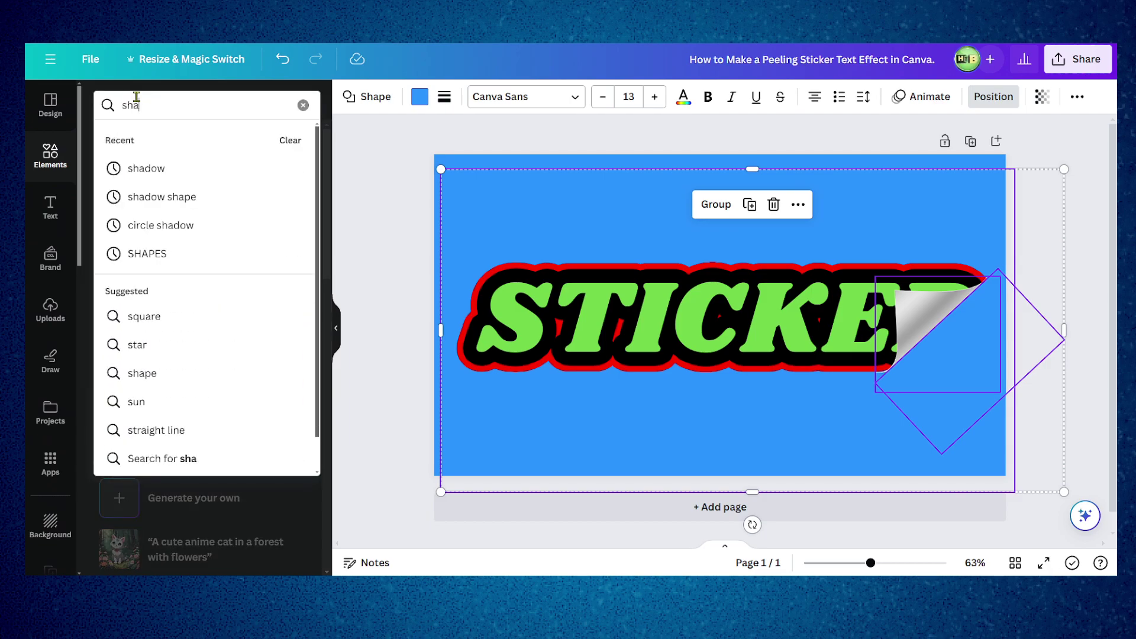
{"action": "key", "text": "Return"}
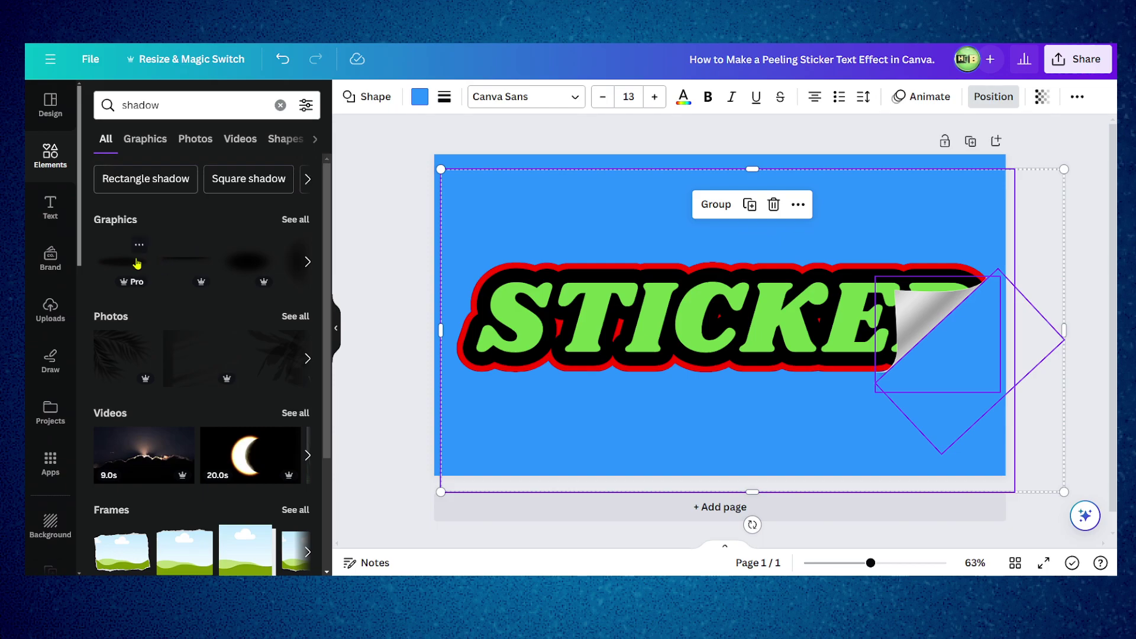
Add the first shadow graphic, scale it down and move it over the paper curl.
{"action": "left_click", "coordinate": [137, 264]}
{"action": "left_click_drag", "start_coordinate": [673, 312], "coordinate": [711, 228]}
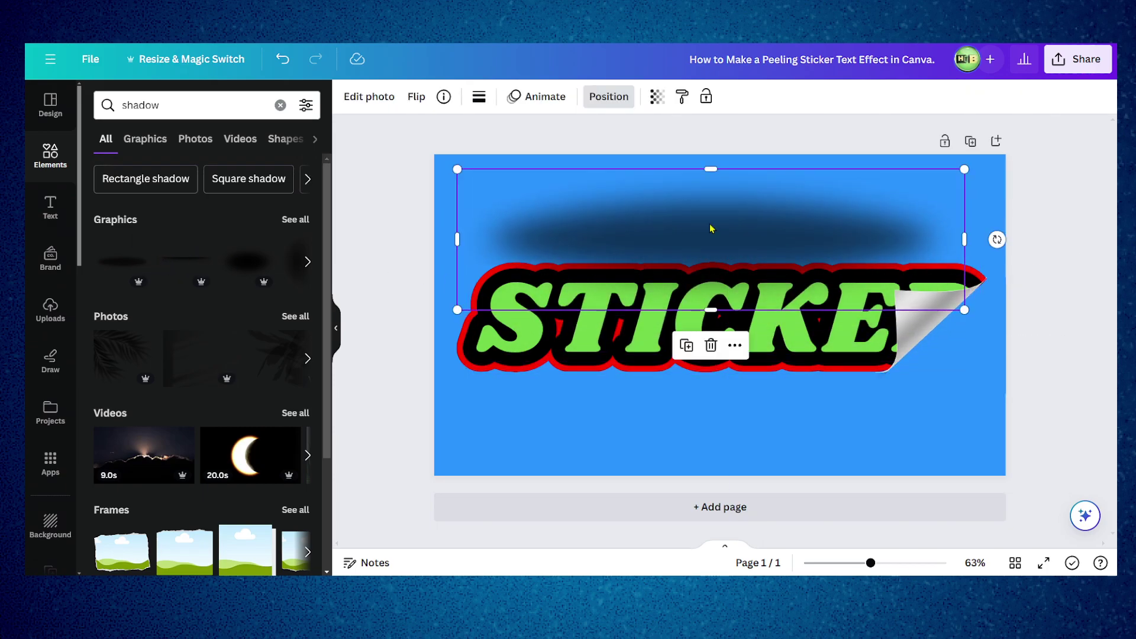
{"action": "left_click_drag", "start_coordinate": [967, 168], "coordinate": [722, 236]}
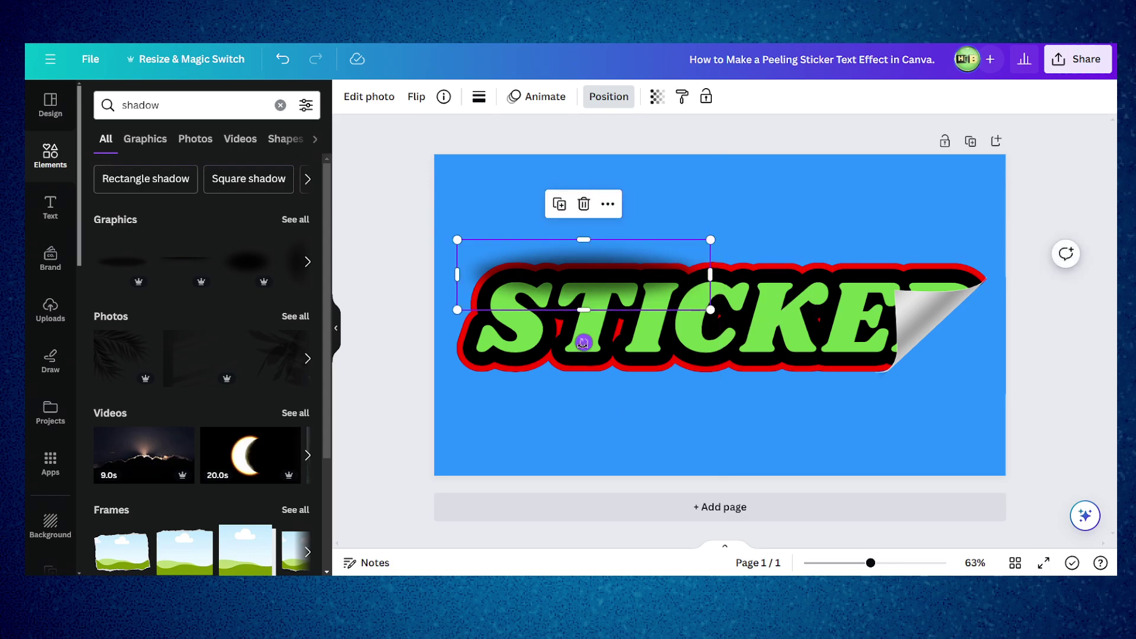
{"action": "left_click_drag", "start_coordinate": [583, 337], "coordinate": [923, 319]}
Shrink and tilt the shadow to follow the curl's diagonal, and send it backward so it sits behind the paper curl.
{"action": "left_click_drag", "start_coordinate": [1037, 263], "coordinate": [948, 298]}
{"action": "left_click_drag", "start_coordinate": [846, 337], "coordinate": [896, 324]}
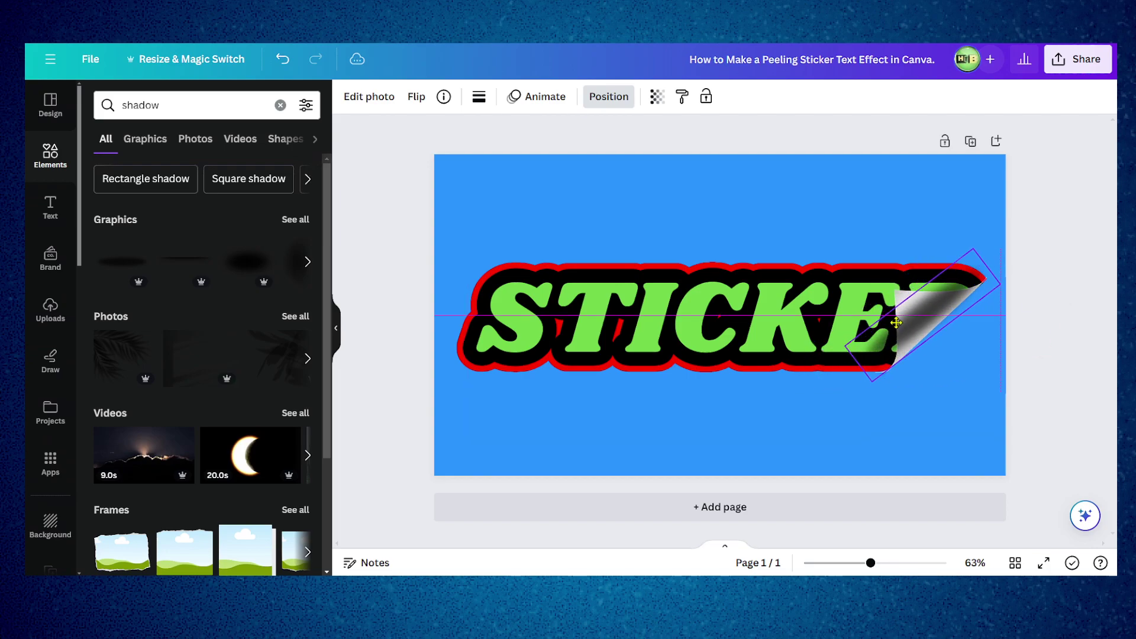
{"action": "key", "text": "ctrl+["}
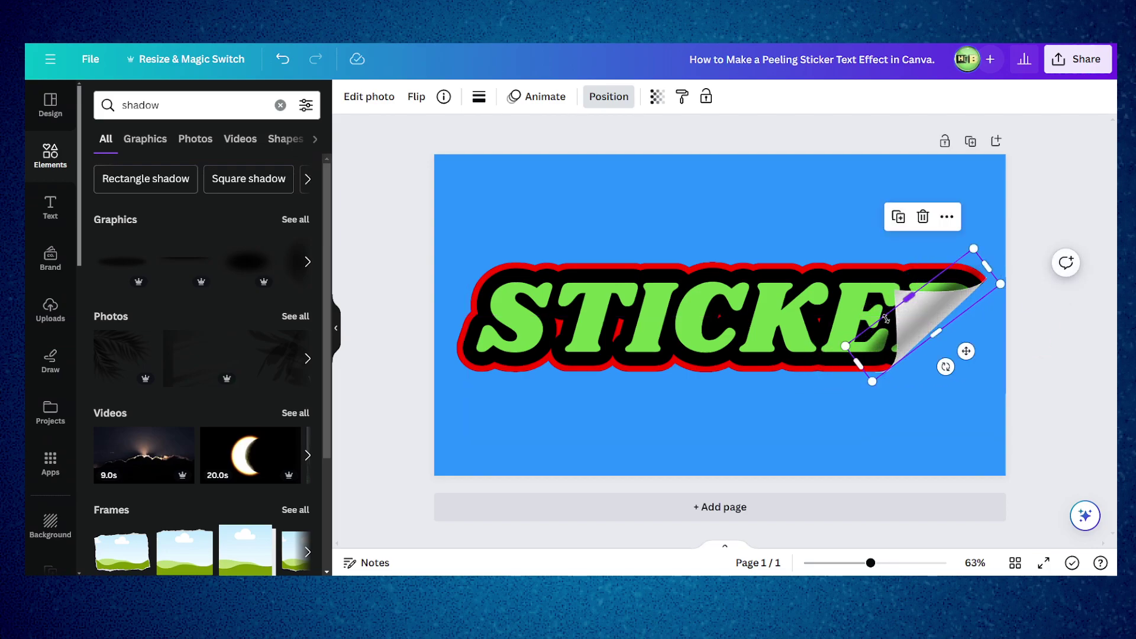
{"action": "left_click", "coordinate": [829, 226]}
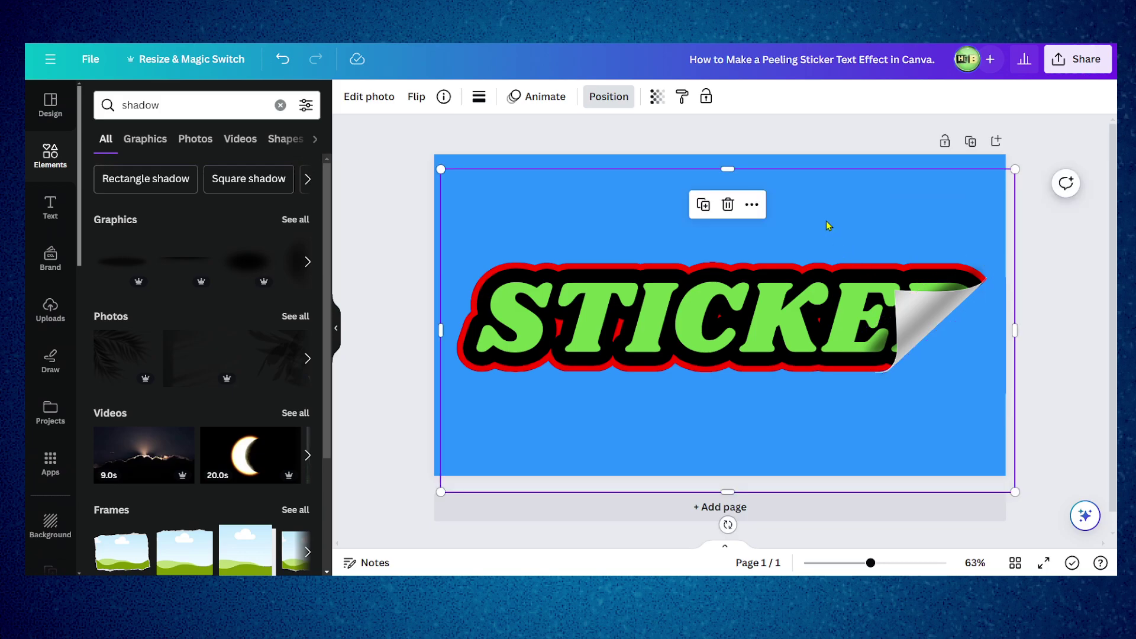
{"action": "left_click", "coordinate": [923, 314]}
{"action": "right_click", "coordinate": [923, 314]}
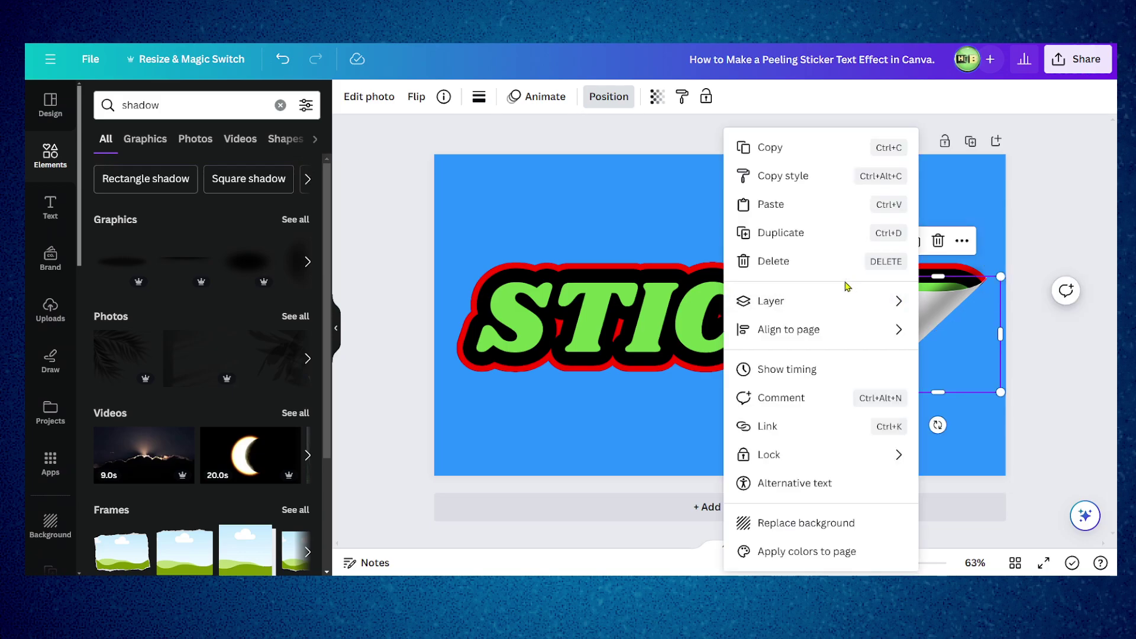
{"action": "mouse_move", "coordinate": [913, 314]}
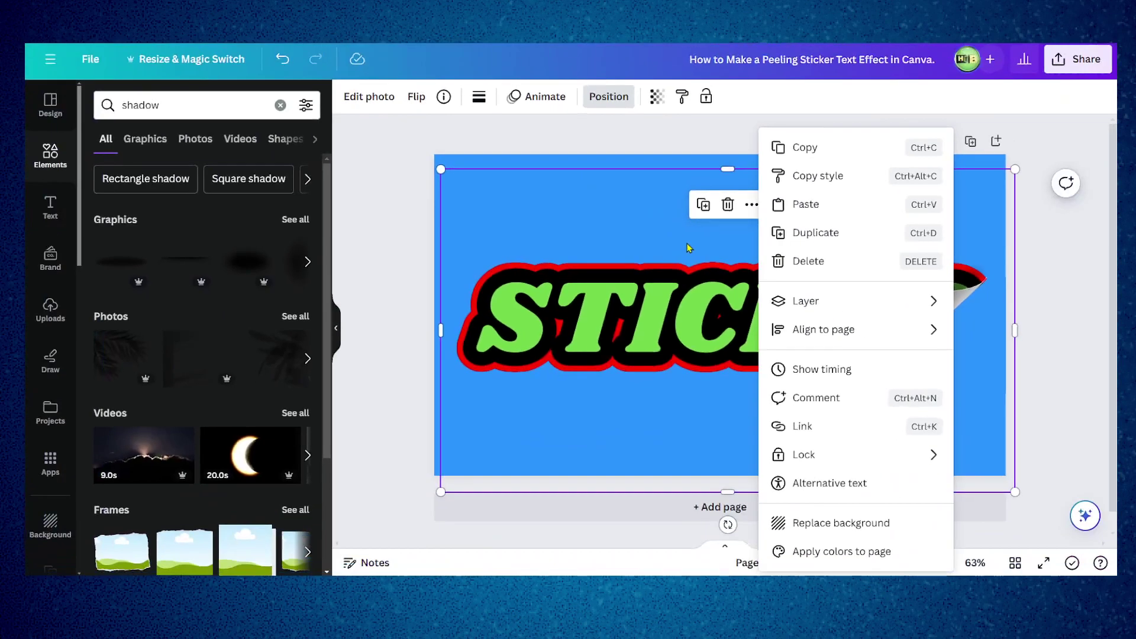
{"action": "left_click", "coordinate": [685, 249]}
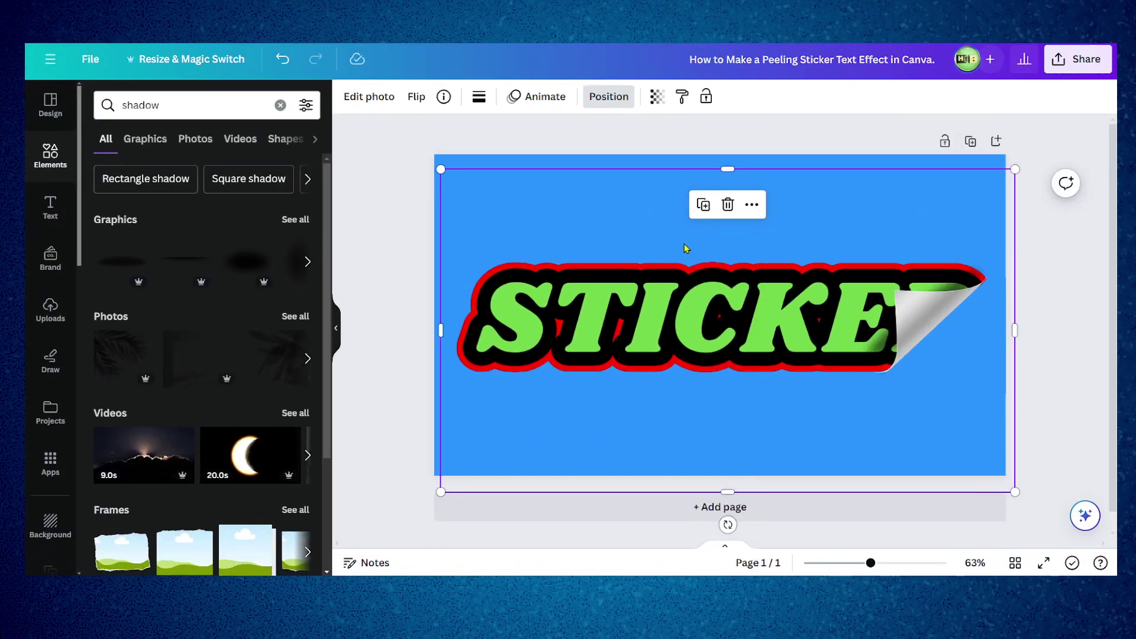